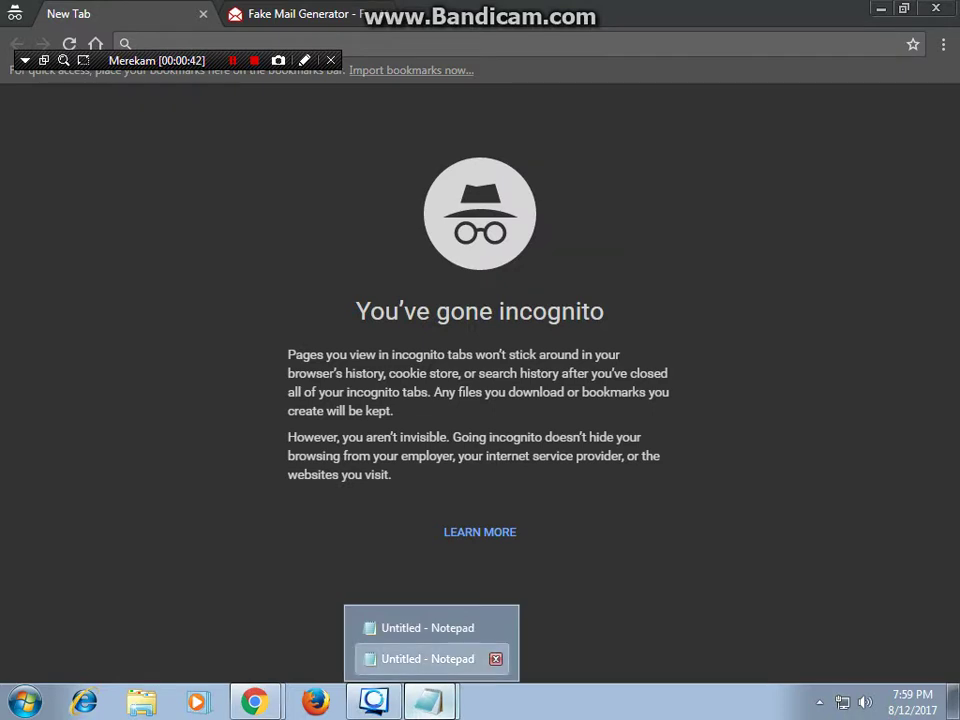
# - Type 'Nanti saya kirim link nya di YT' into the Notepad note, then switch back to Chrome
pyautogui.click(428, 660)
pyautogui.write('Nanti')
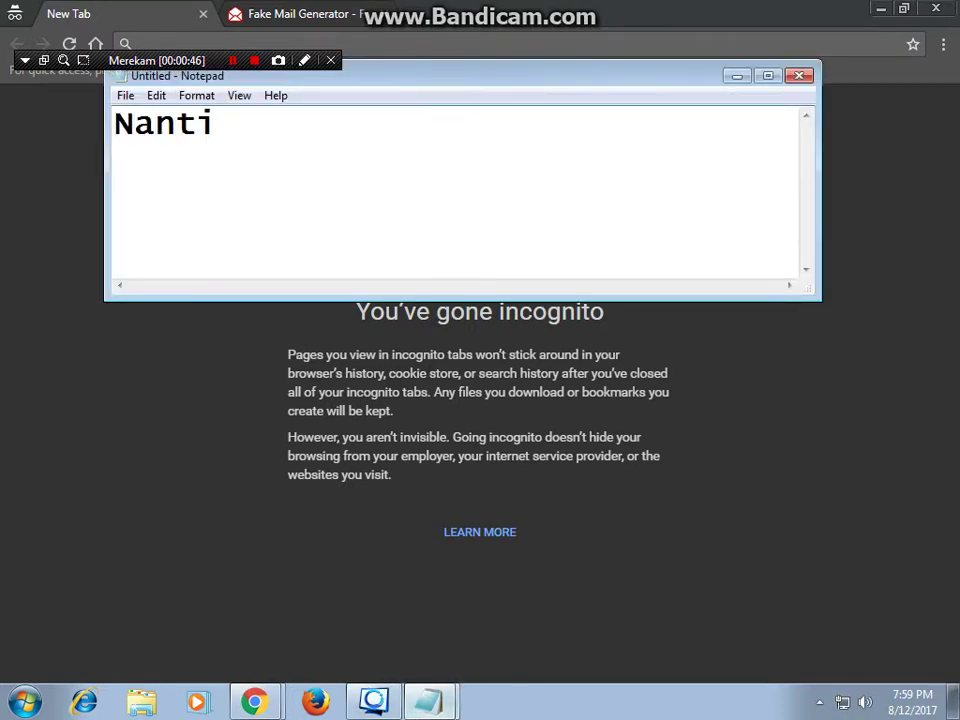
pyautogui.write(' saya')
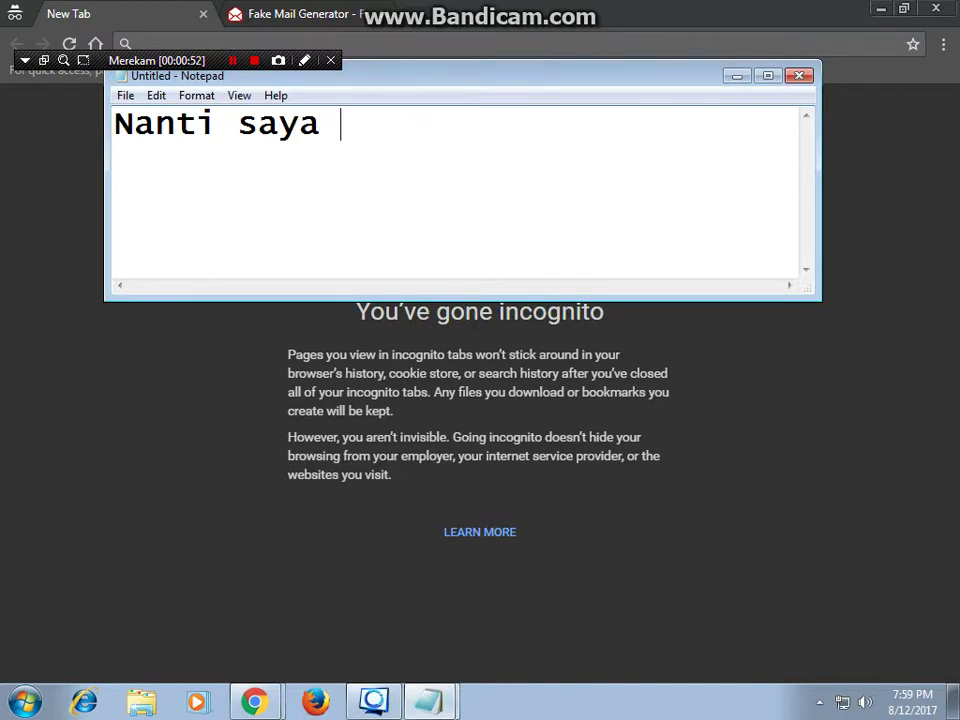
pyautogui.write('kirim l')
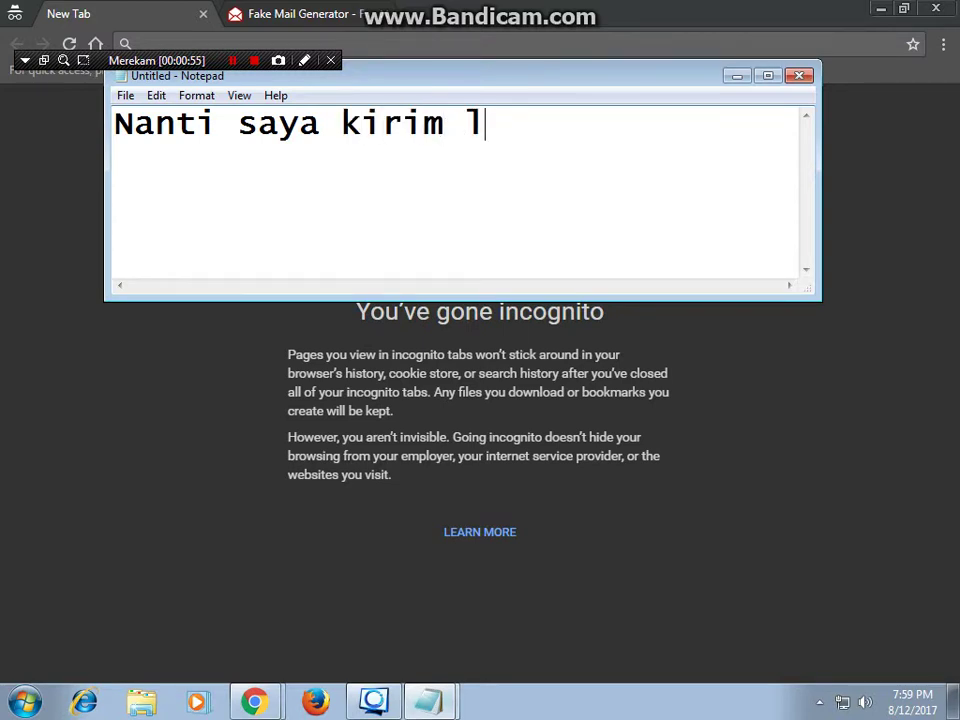
pyautogui.write('ink nya di YT')
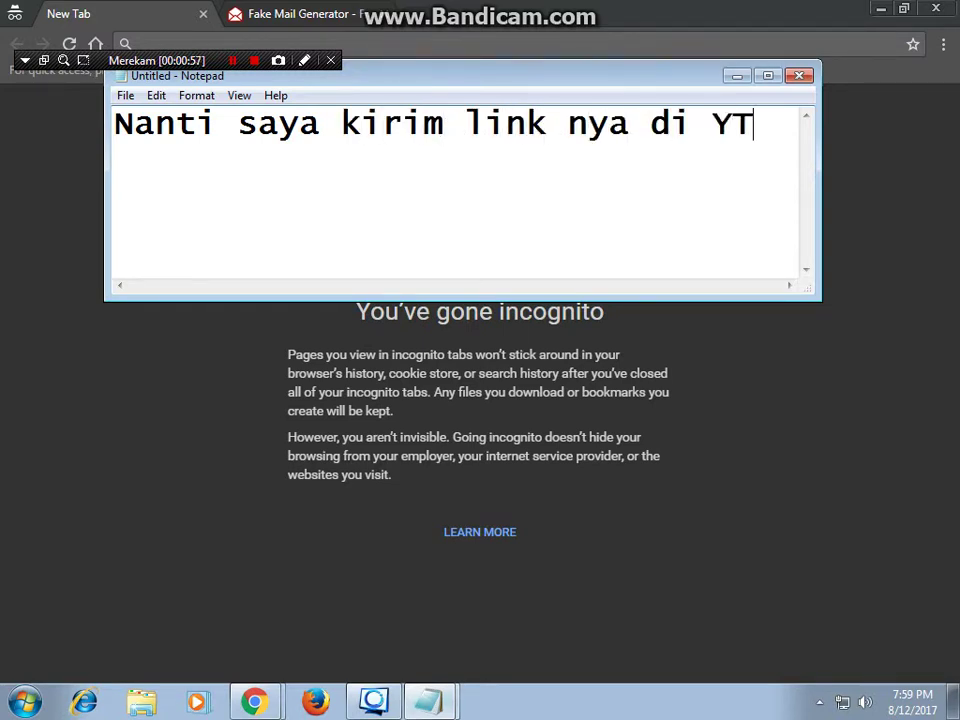
pyautogui.hotkey('alt', 'Tab')
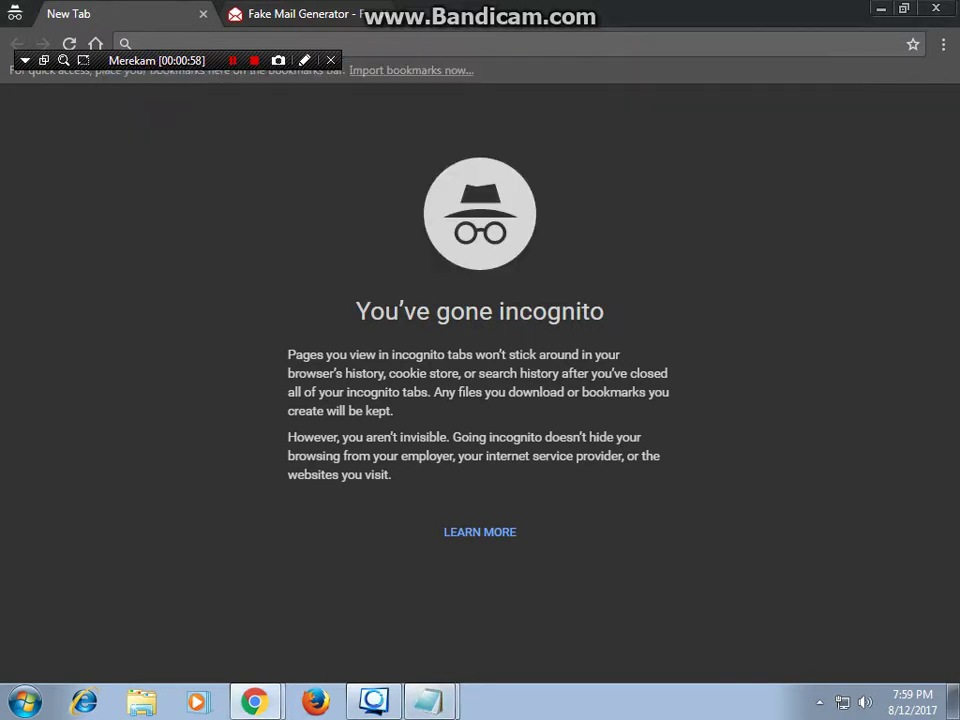
# - Open the pasted shortened link in Chrome to reach Gokano's registration form
pyautogui.press('Return')
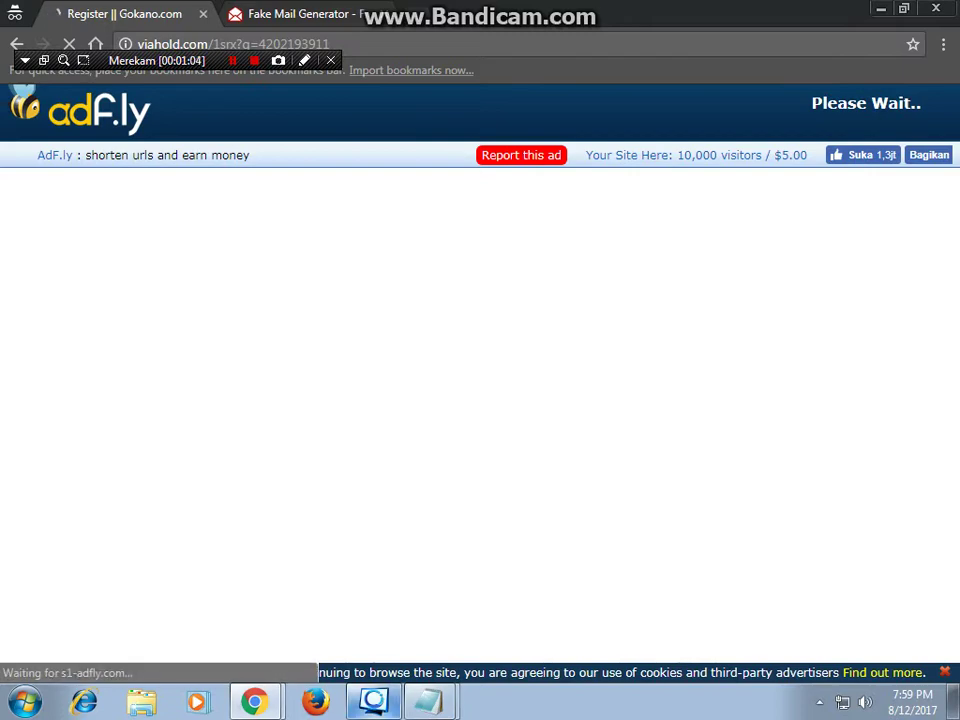
pyautogui.moveTo(429, 700)
pyautogui.click(427, 658)
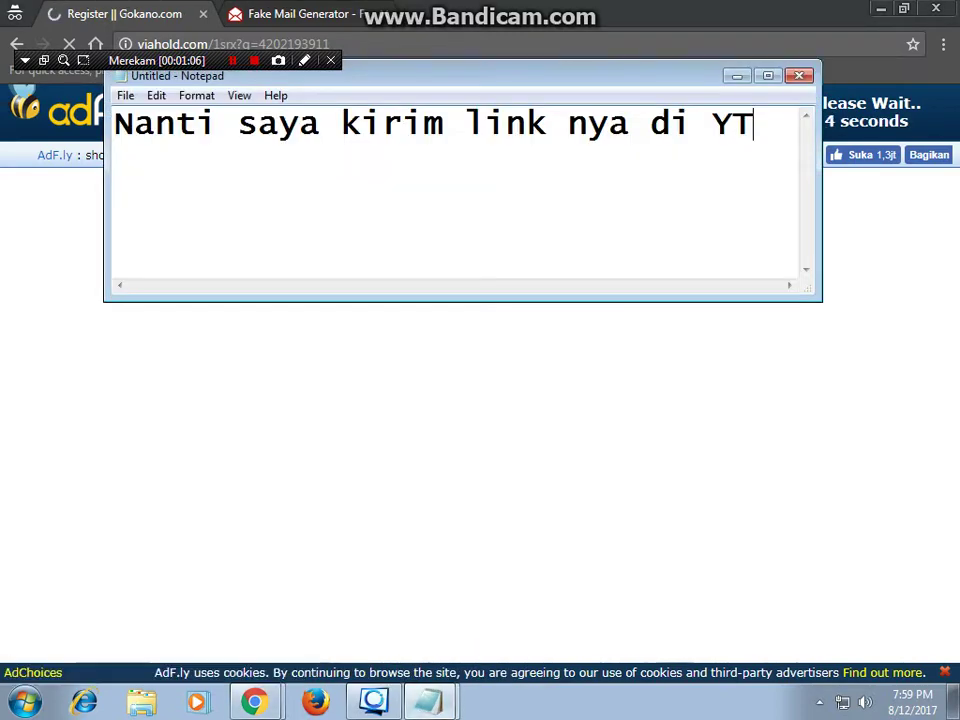
# - Replace the note with 'Ini Website jadi kalian harus buka' and 'menggunakan' plus the pasted link
pyautogui.hotkey('ctrl', 'a')
pyautogui.write('Ini W')
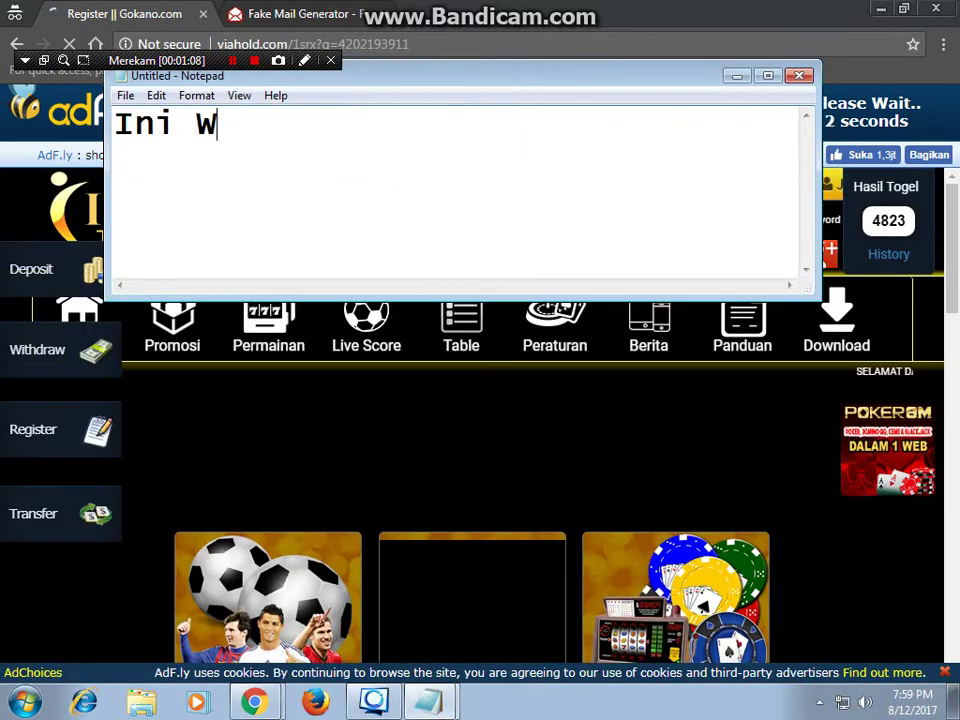
pyautogui.write('ebsite ')
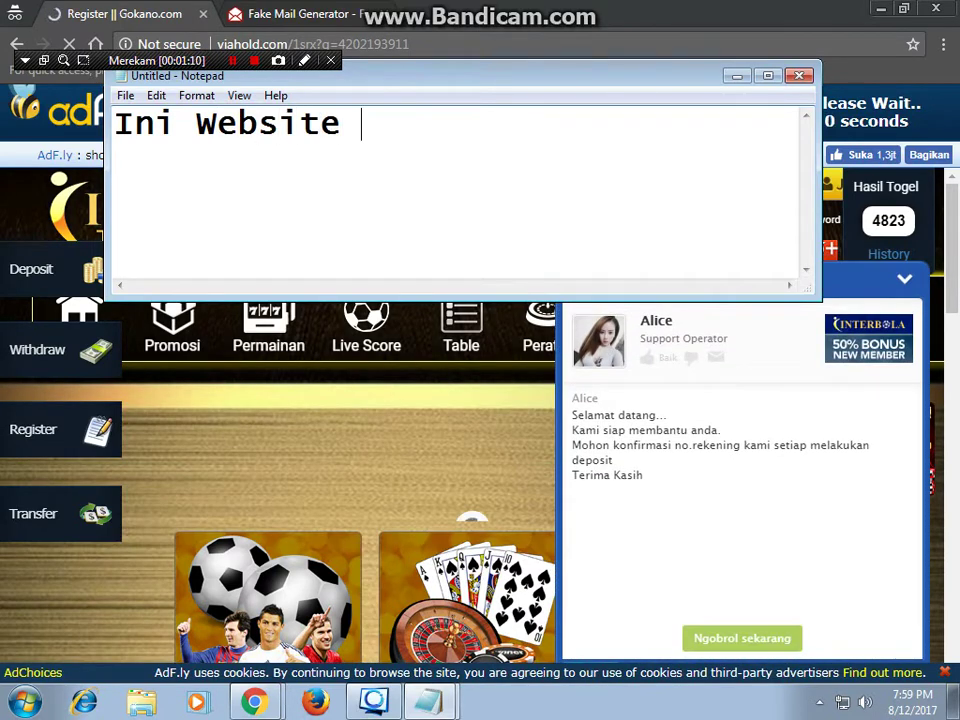
pyautogui.write('jadi kalia')
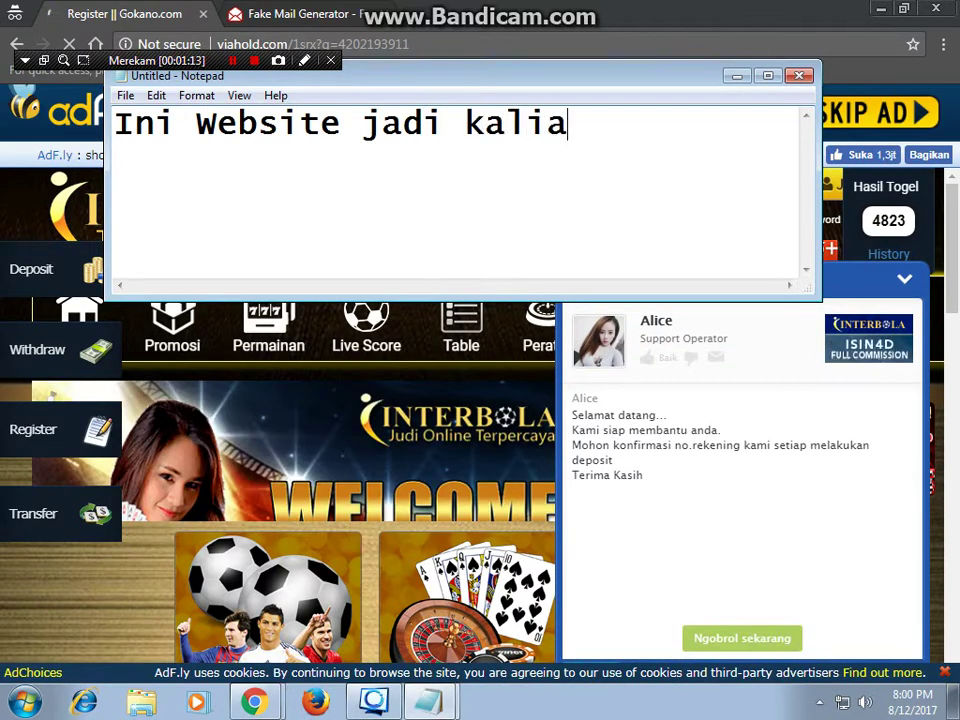
pyautogui.write('n harus u')
pyautogui.press('BackSpace')
pyautogui.write('buka')
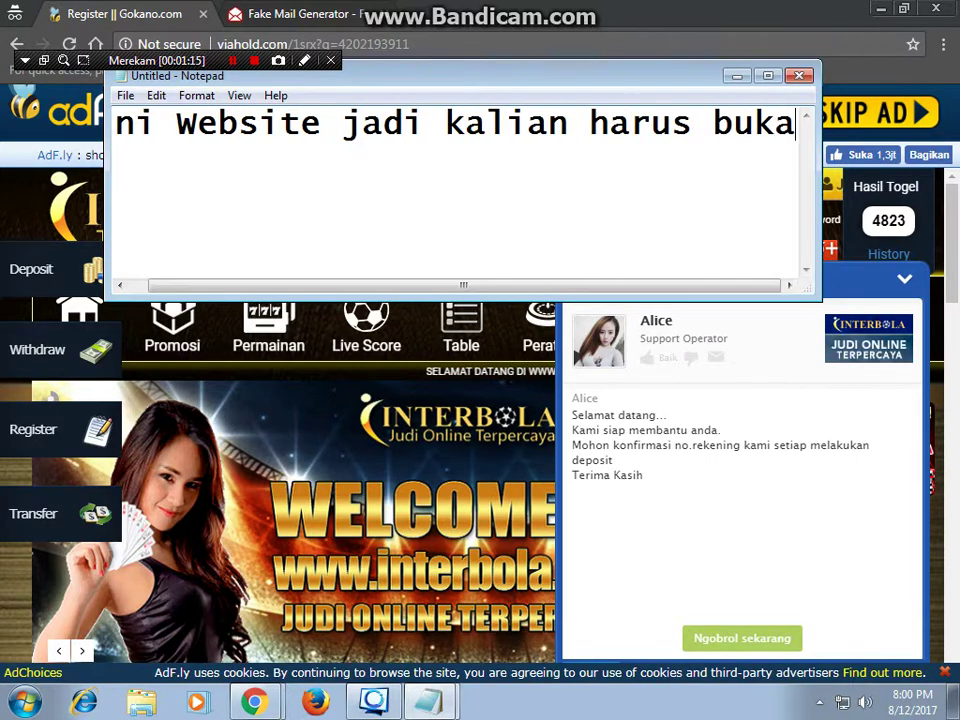
pyautogui.press('Return')
pyautogui.write('menggunakan')
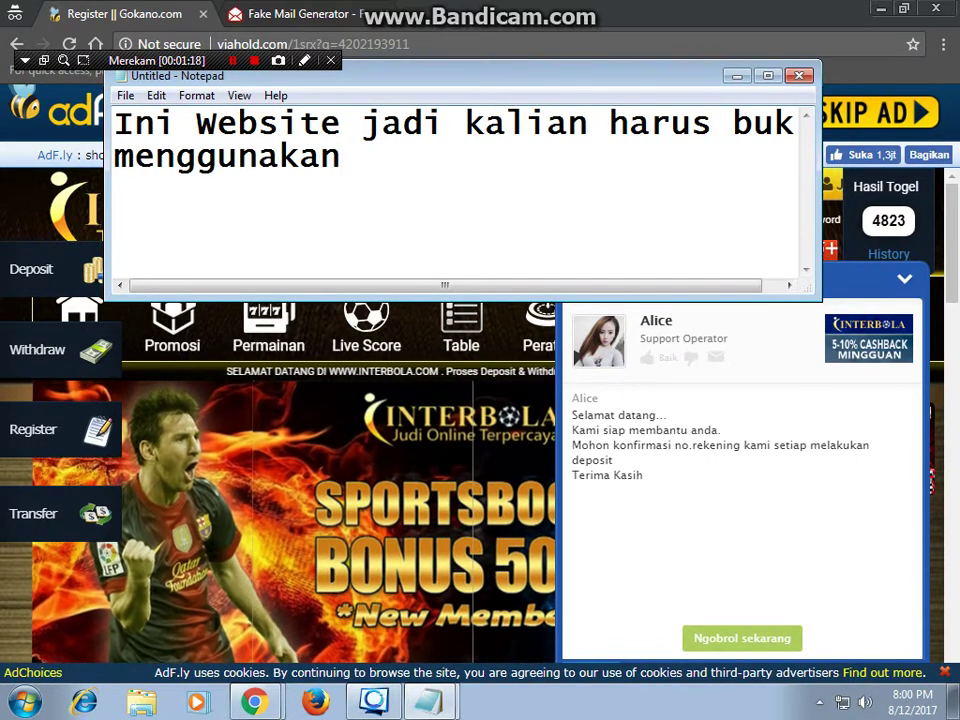
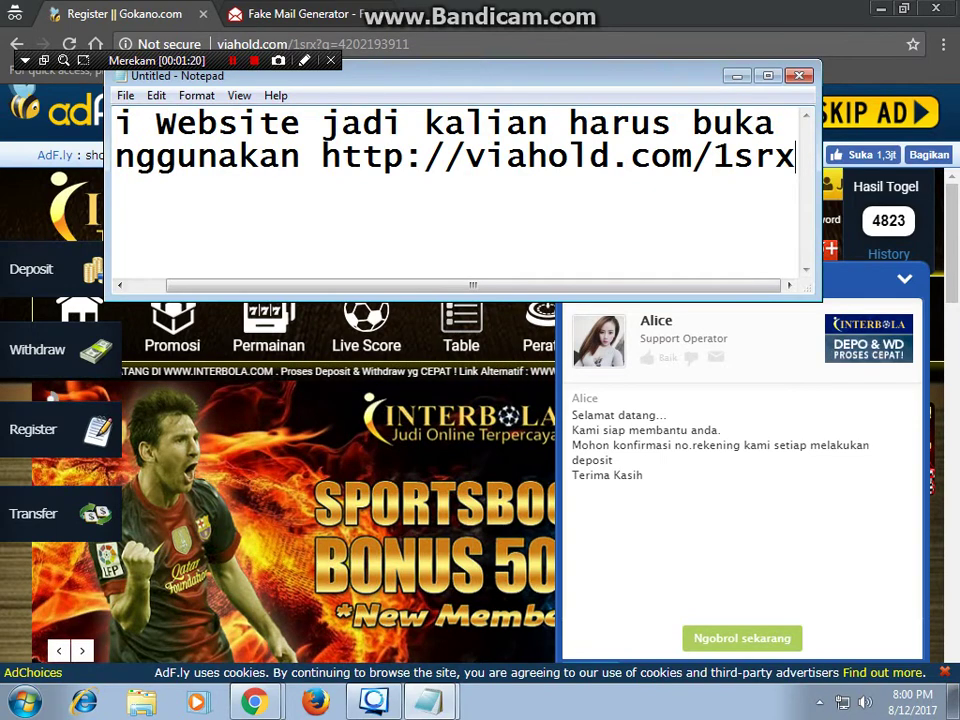
pyautogui.hotkey('shift', 'Right')
pyautogui.hotkey('shift', 'Right')
pyautogui.hotkey('shift', 'Right')
pyautogui.hotkey('shift', 'Right')
pyautogui.hotkey('shift', 'Right')
pyautogui.hotkey('shift', 'Right')
pyautogui.hotkey('shift', 'Right')
pyautogui.hotkey('shift', 'Right')
pyautogui.hotkey('shift', 'Right')
pyautogui.hotkey('shift', 'Right')
pyautogui.hotkey('shift', 'Right')
pyautogui.hotkey('shift', 'Right')
pyautogui.hotkey('shift', 'Right')
pyautogui.hotkey('shift', 'Right')
pyautogui.hotkey('shift', 'Right')
pyautogui.hotkey('shift', 'Right')
pyautogui.hotkey('shift', 'Right')
pyautogui.hotkey('shift', 'Right')
pyautogui.hotkey('shift', 'Right')
pyautogui.hotkey('shift', 'Right')
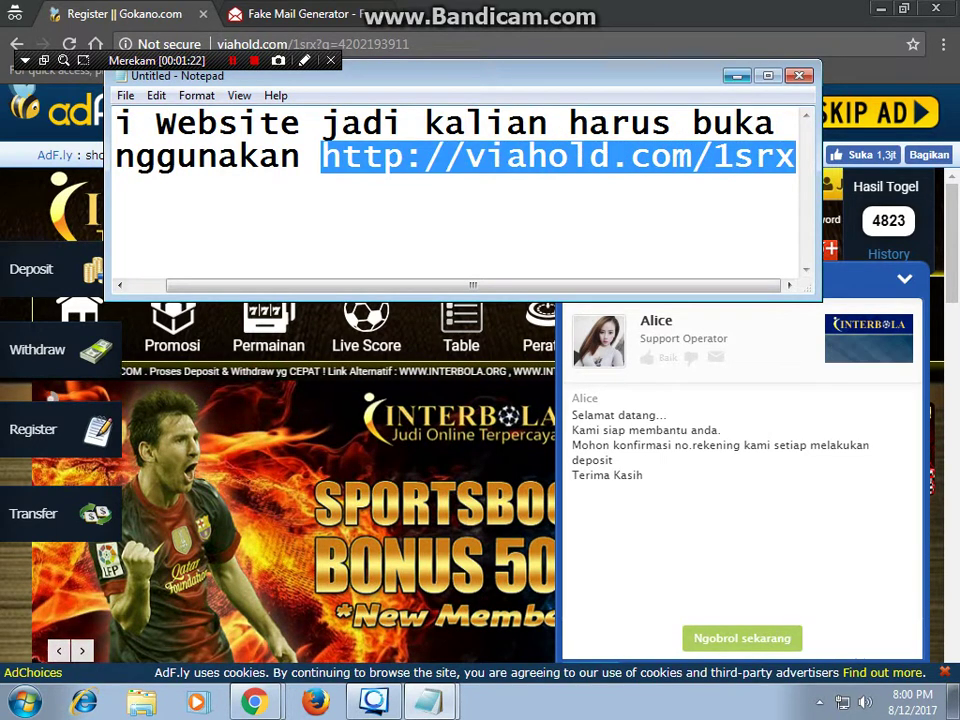
pyautogui.hotkey('alt', 'Tab')
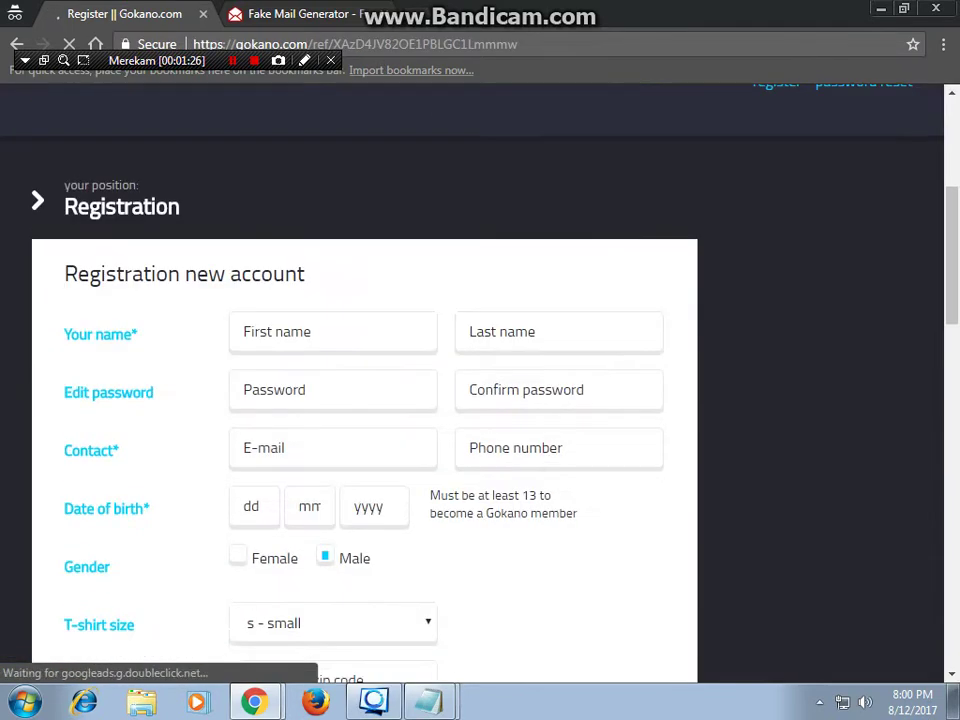
# - Clear the note, write 'Kalian isi dengan data kalian', and return to the First name field
pyautogui.click(333, 256)
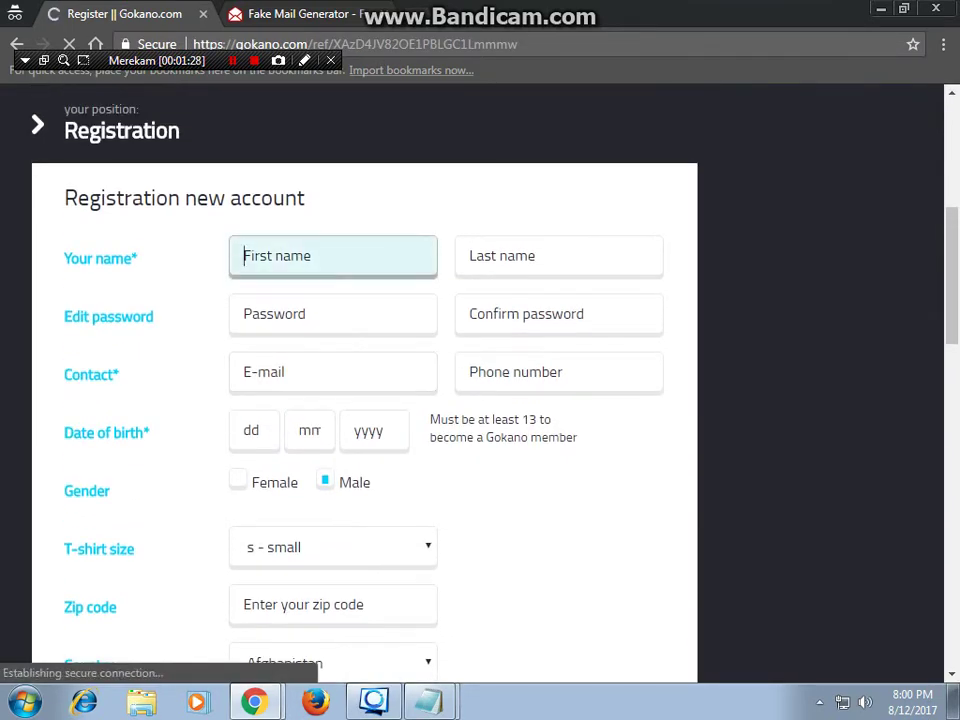
pyautogui.moveTo(428, 701)
pyautogui.click(429, 658)
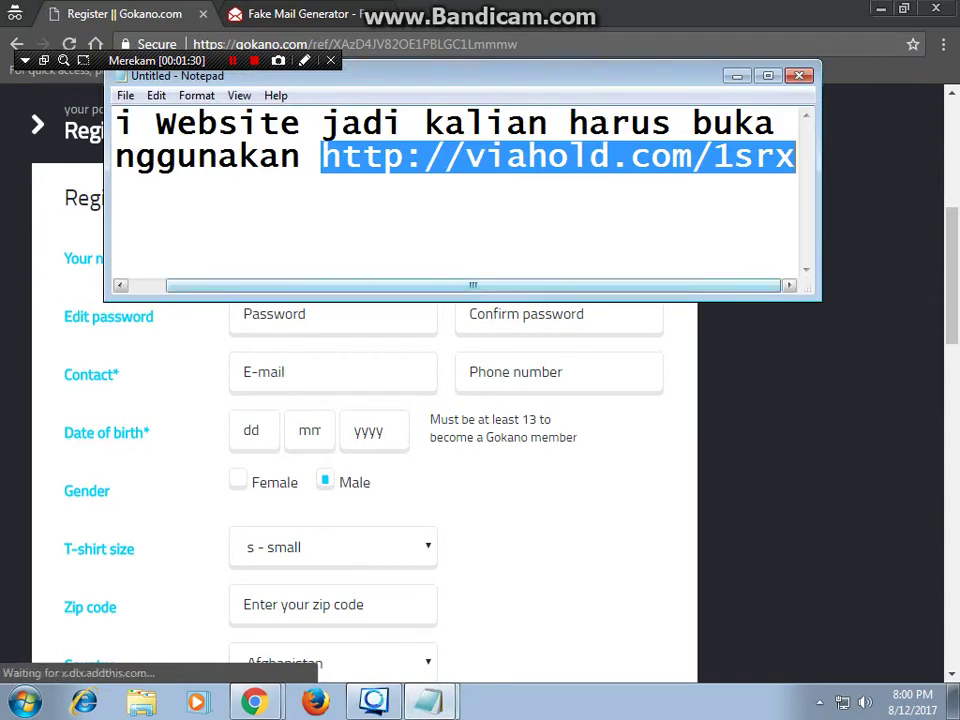
pyautogui.hotkey('ctrl', 'a')
pyautogui.press('BackSpace')
pyautogui.write('Kal')
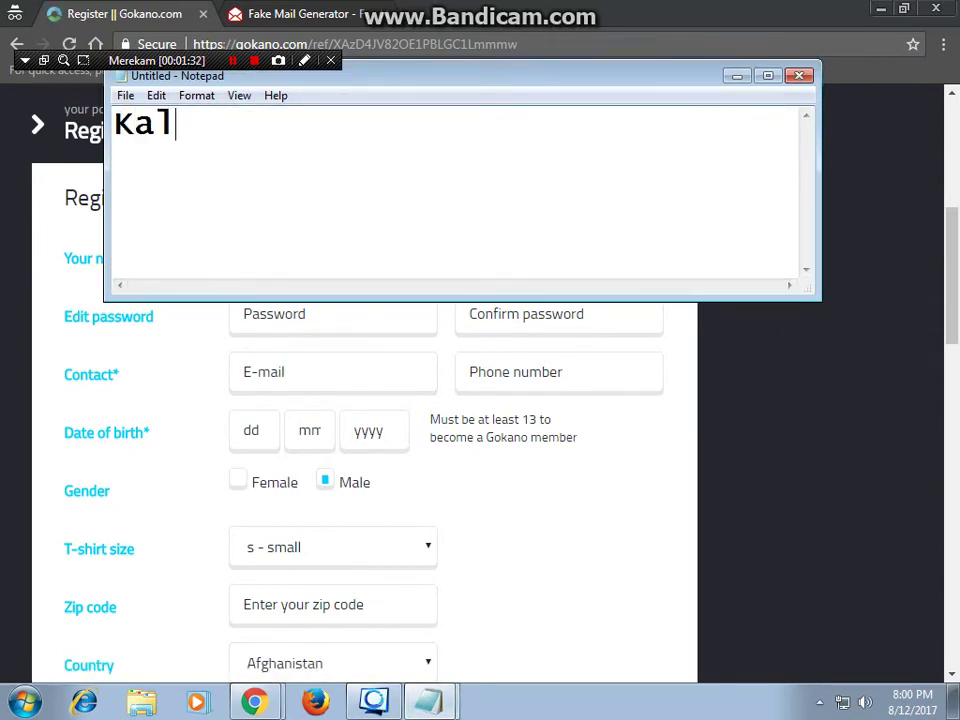
pyautogui.write('ian isi dengan ')
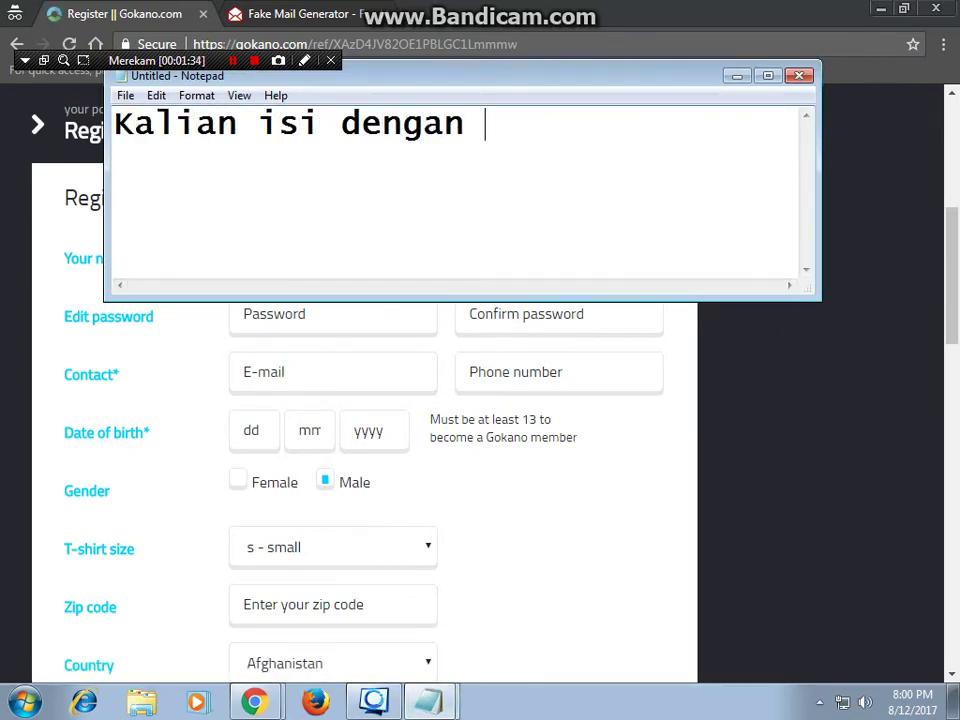
pyautogui.write('data kalian')
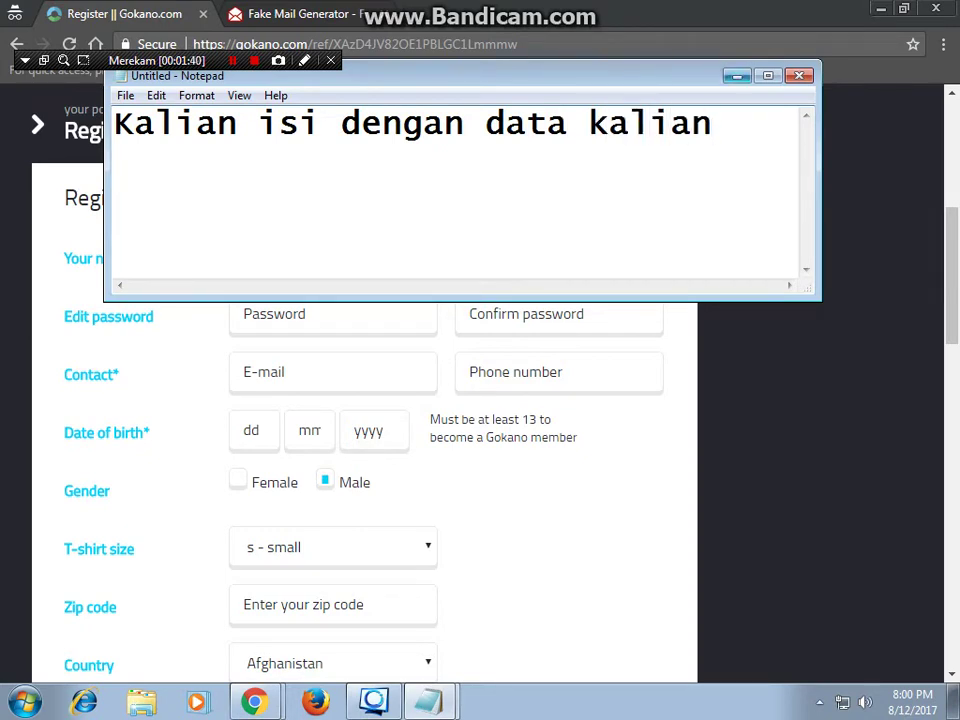
pyautogui.click(333, 256)
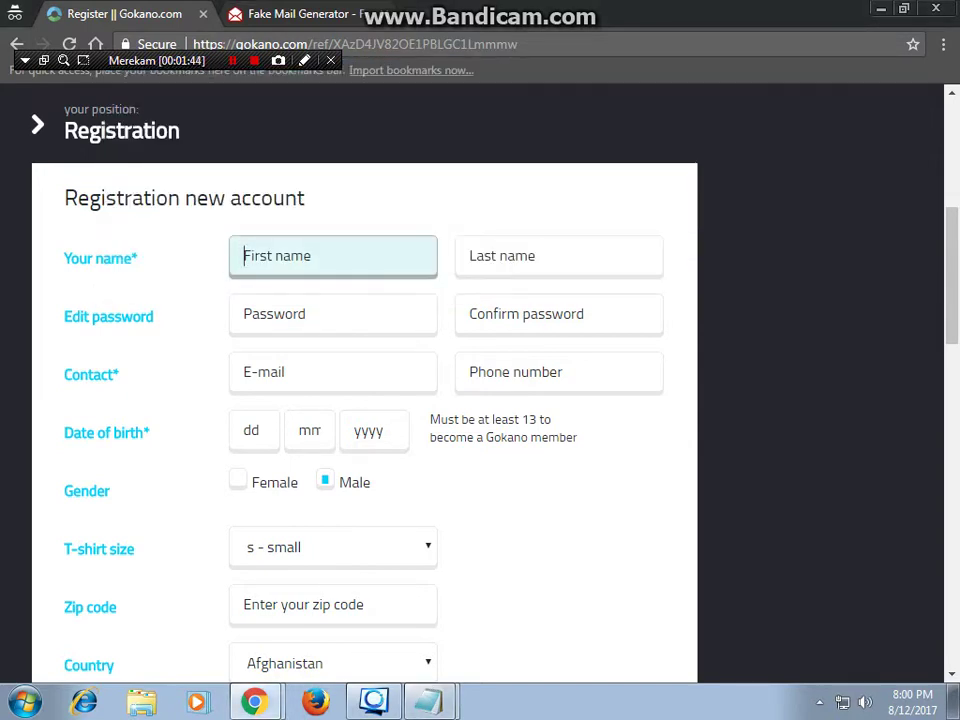
# - Enter the first name, last name, password and password confirmation on the Gokano form
pyautogui.write('I')
pyautogui.press('BackSpace')
pyautogui.press('BackSpace')
pyautogui.press('BackSpace')
pyautogui.write('A')
pyautogui.press('Tab')
pyautogui.write('Rah')
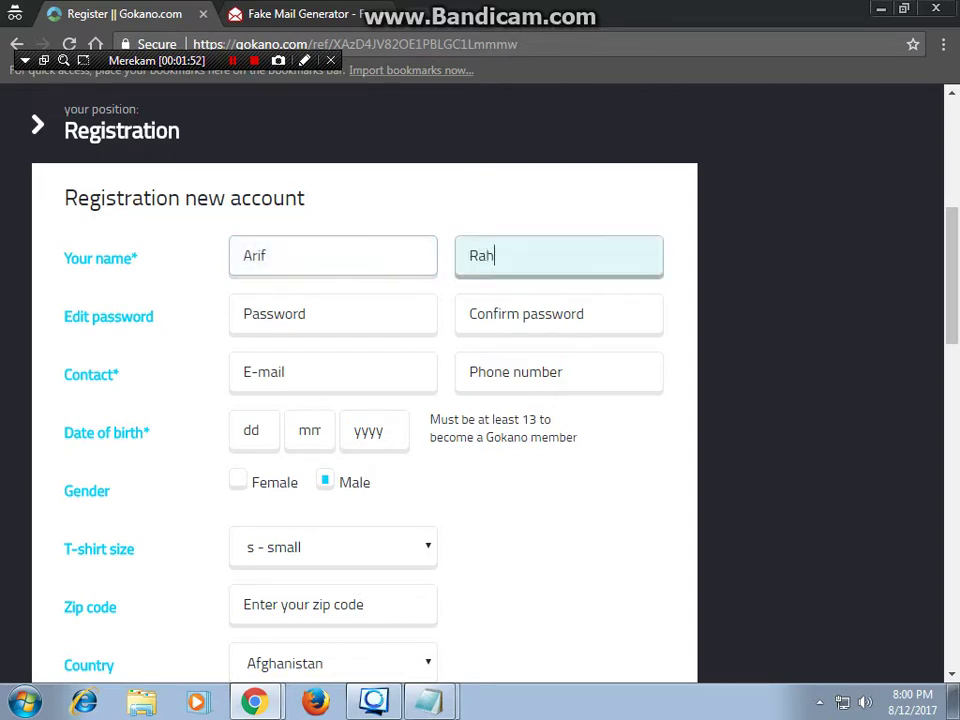
pyautogui.press('Tab')
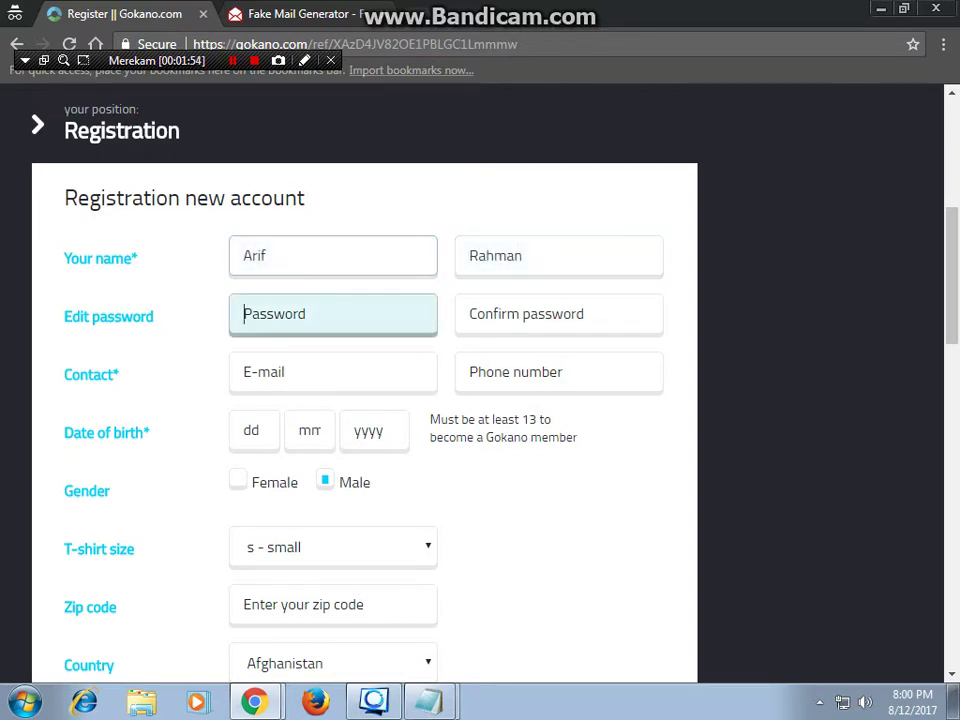
pyautogui.write('•••••••••••')
pyautogui.press('Tab')
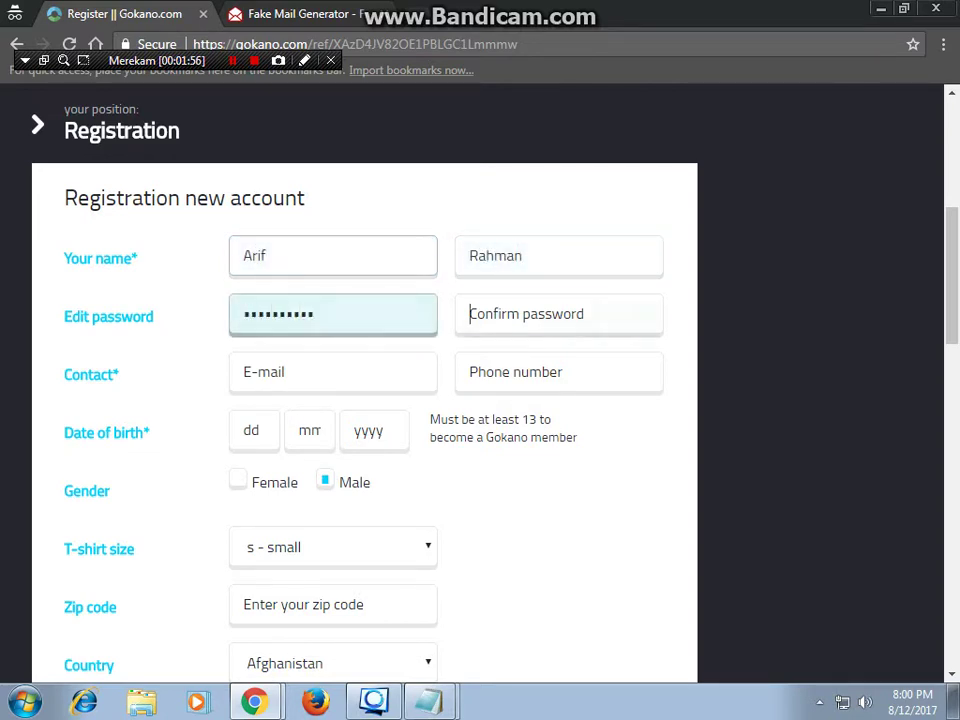
pyautogui.write('•••')
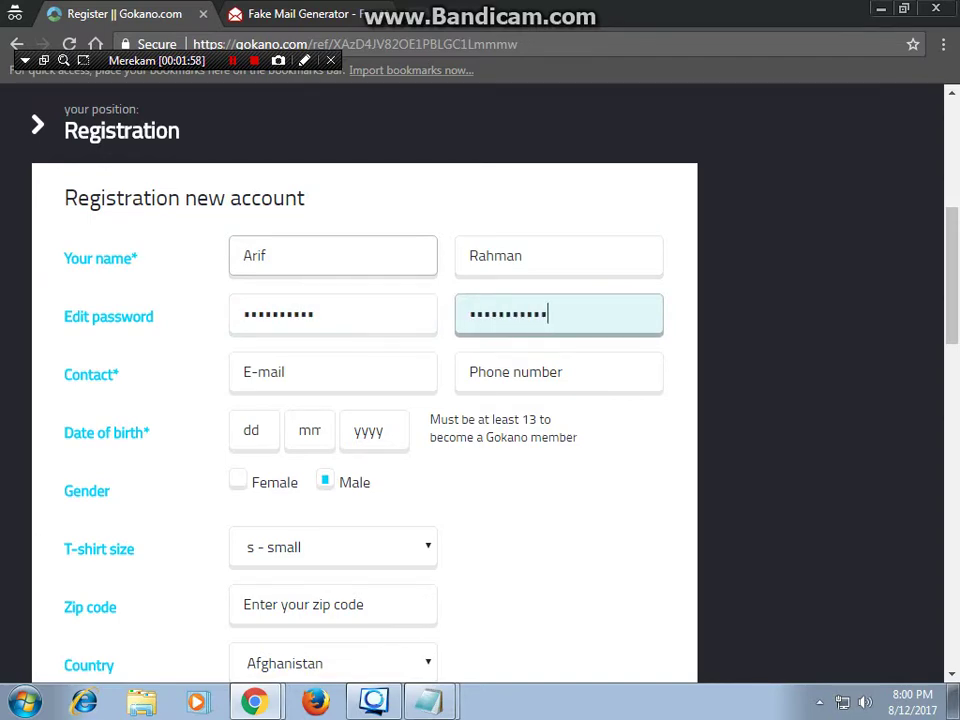
pyautogui.hotkey('ctrl', 'Tab')
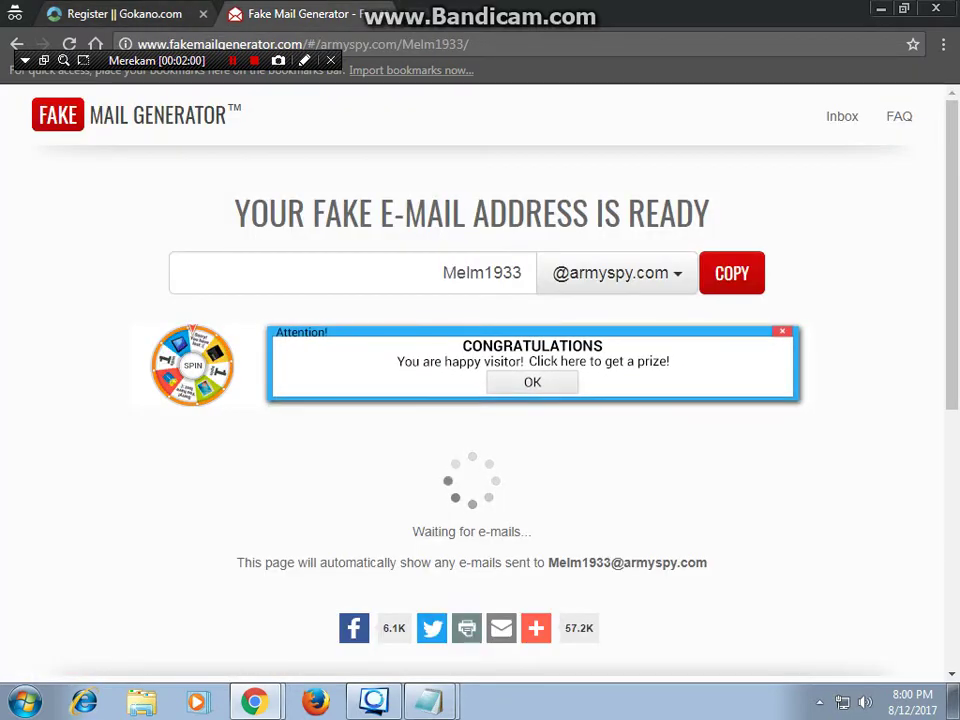
# - Copy the generated fake e-mail address into Gokano's E-mail field
pyautogui.moveTo(549, 562); pyautogui.dragTo(706, 562)
pyautogui.hotkey('ctrl', 'c')
pyautogui.hotkey('ctrl', 'Tab')
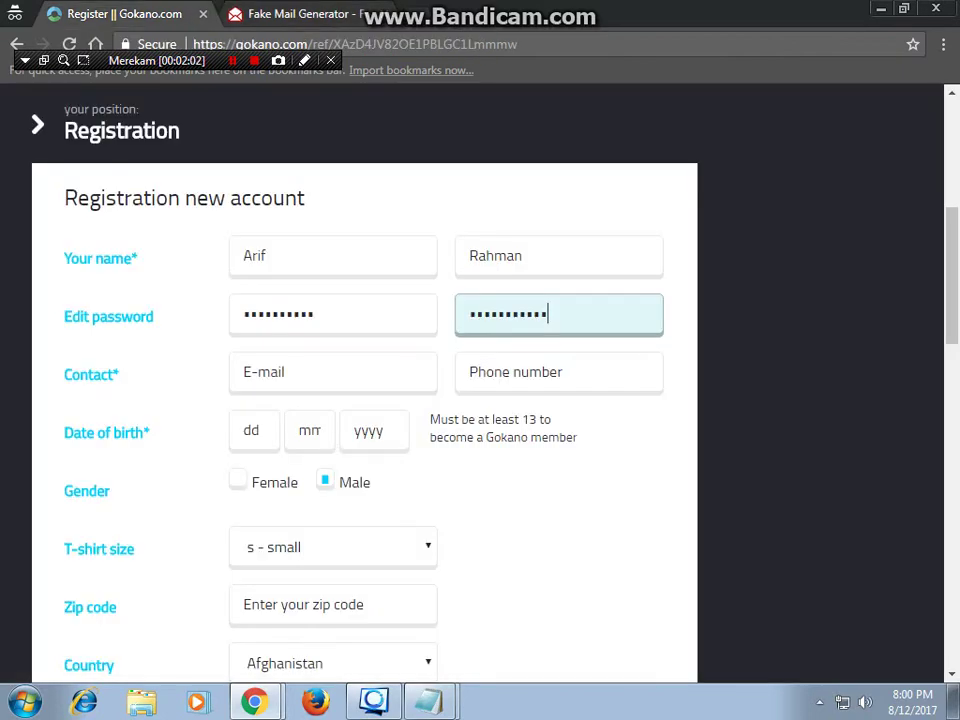
pyautogui.press('Tab')
pyautogui.hotkey('ctrl', 'v')
# - Replace the note with 'saya sudah nggak punya gmail lagi' / 'jadi pakai email gratisan'
pyautogui.moveTo(428, 700)
pyautogui.click(428, 658)
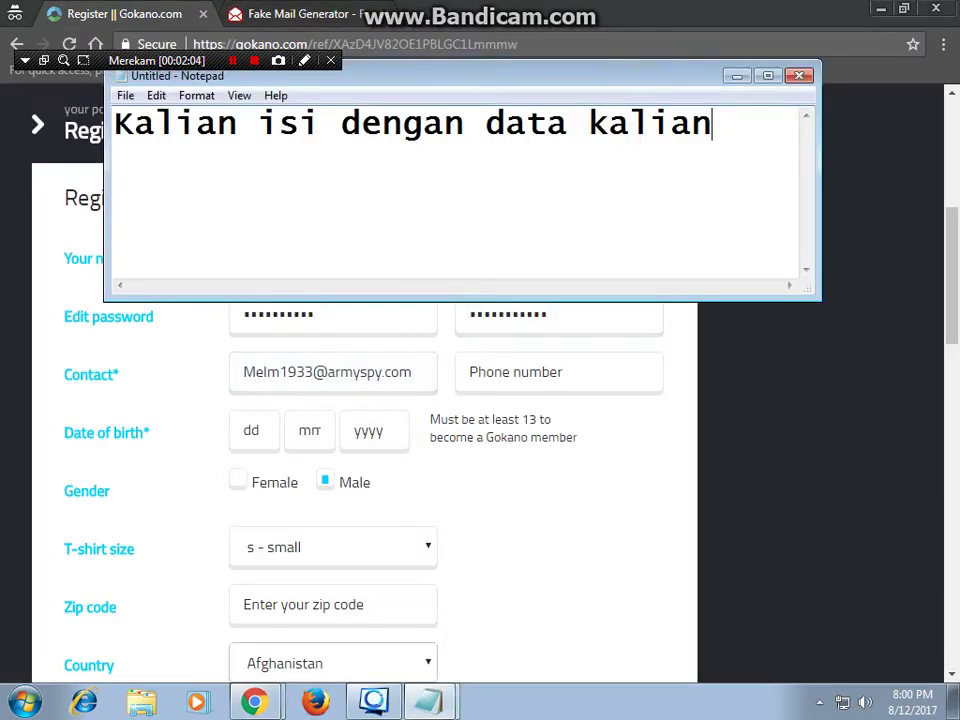
pyautogui.hotkey('ctrl', 'a')
pyautogui.write('saya s')
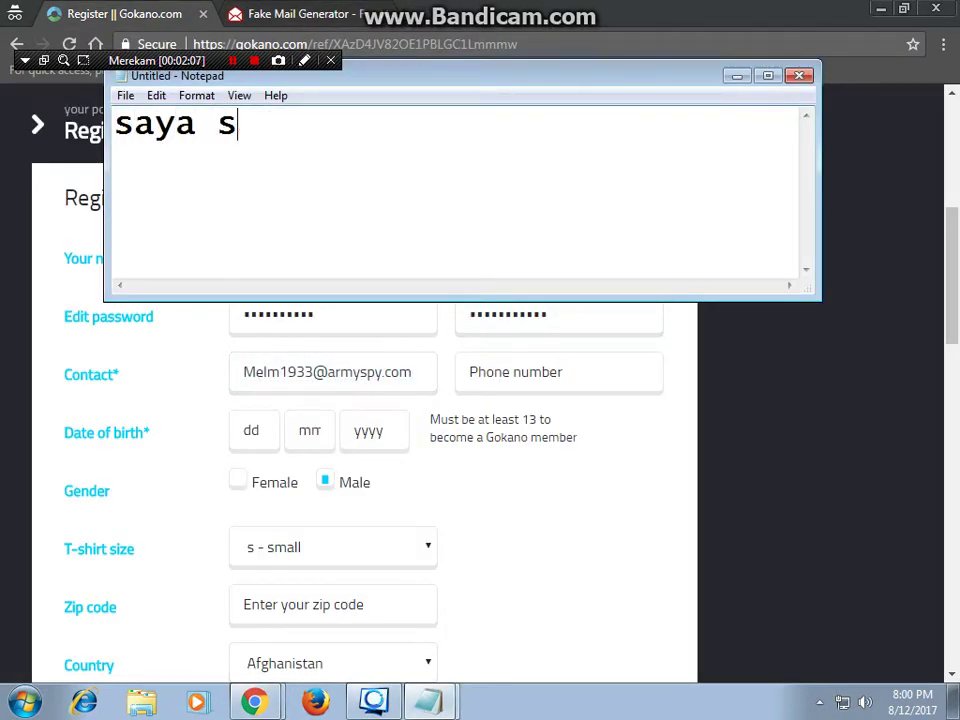
pyautogui.write('udah nggak pu')
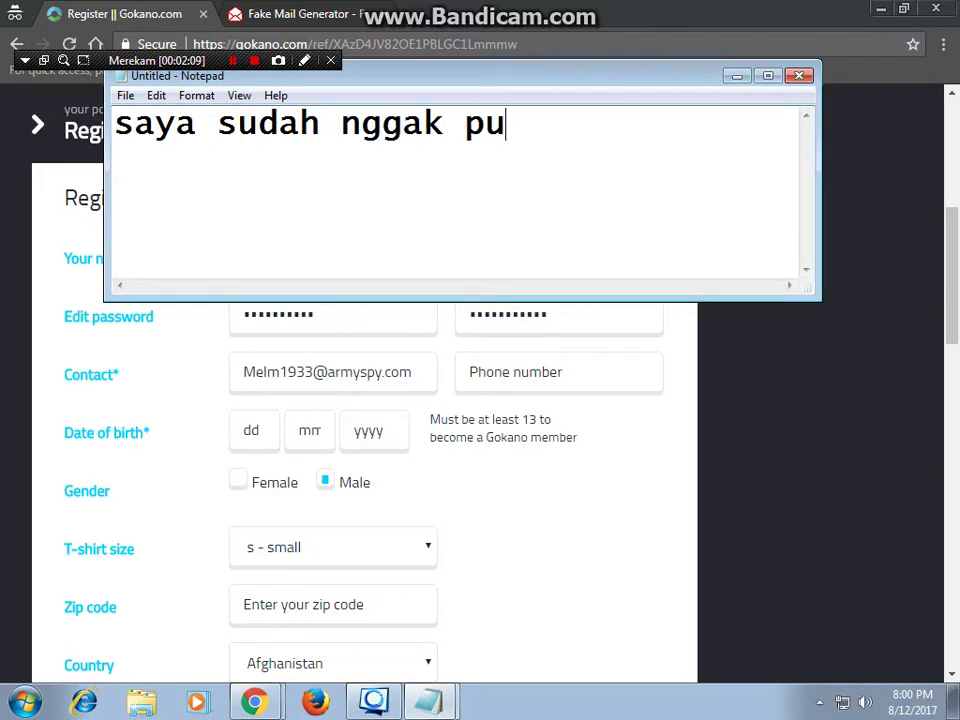
pyautogui.write('nya gmail lagi')
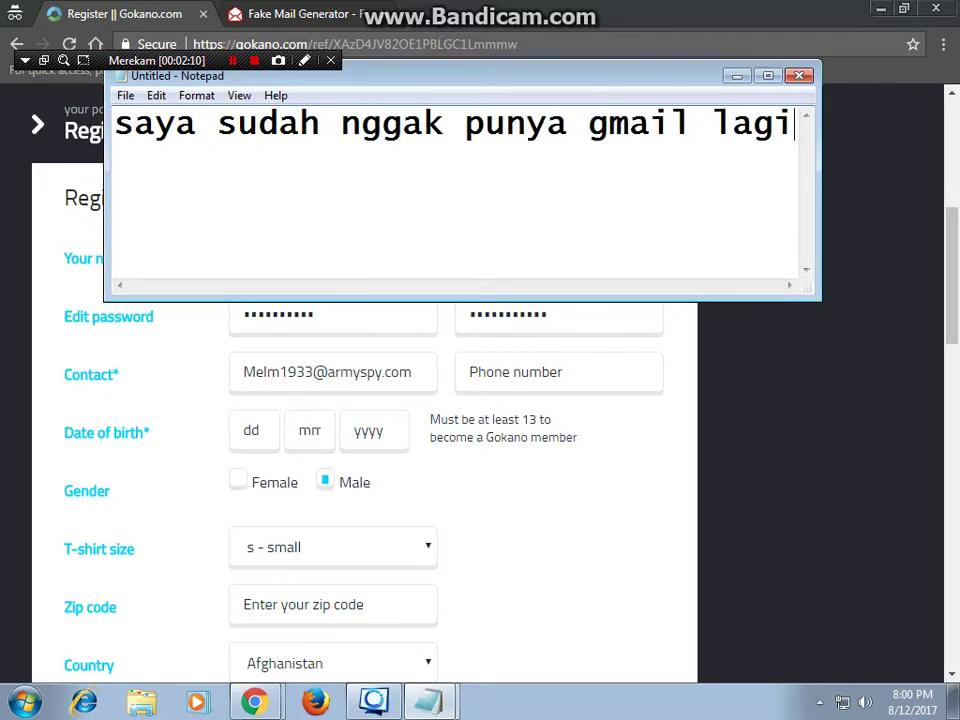
pyautogui.press('Return')
pyautogui.write('jadi paka')
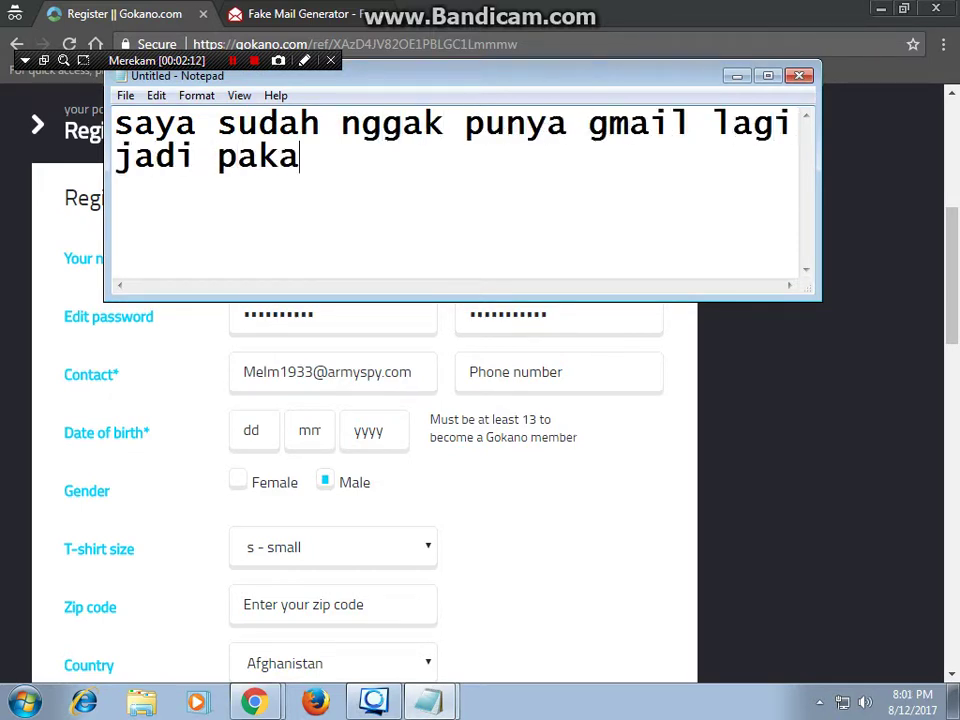
pyautogui.write('i email gratisan')
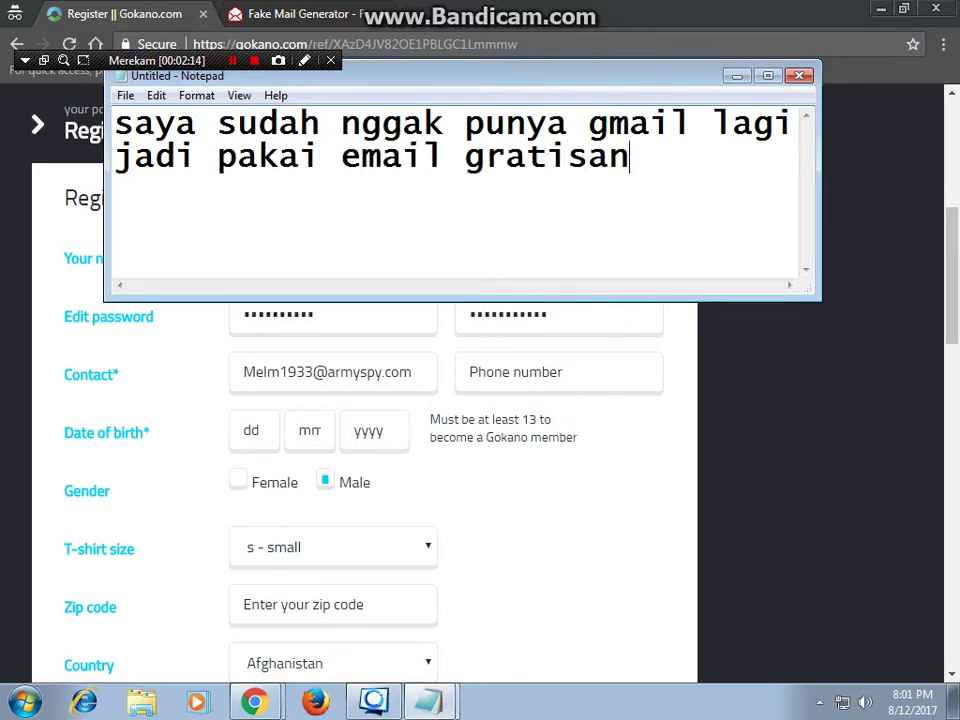
pyautogui.click(736, 76)
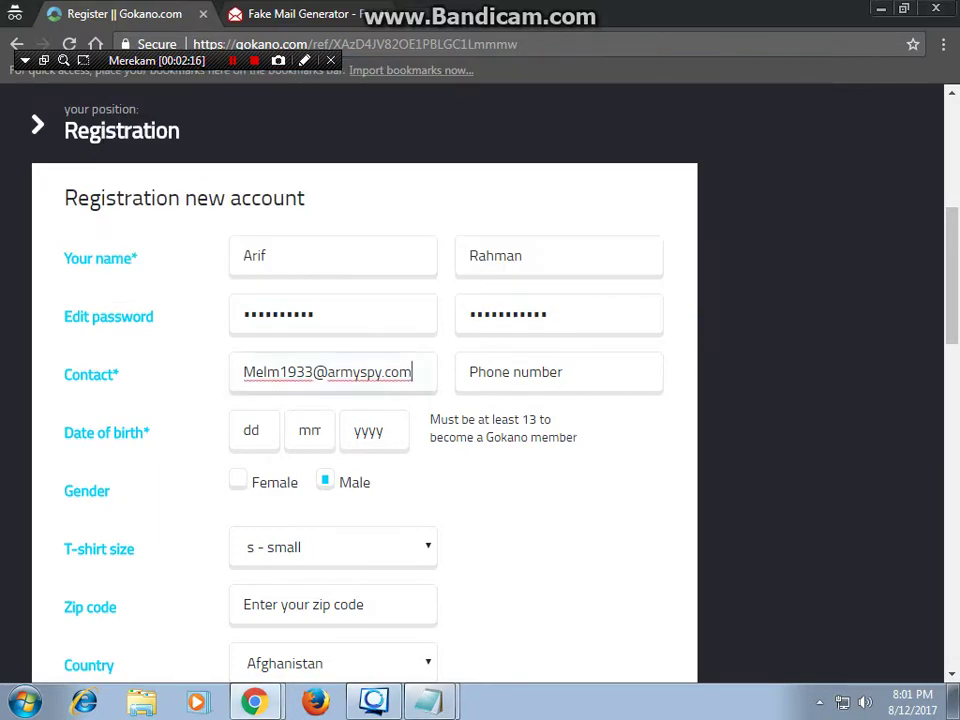
pyautogui.click(300, 14)
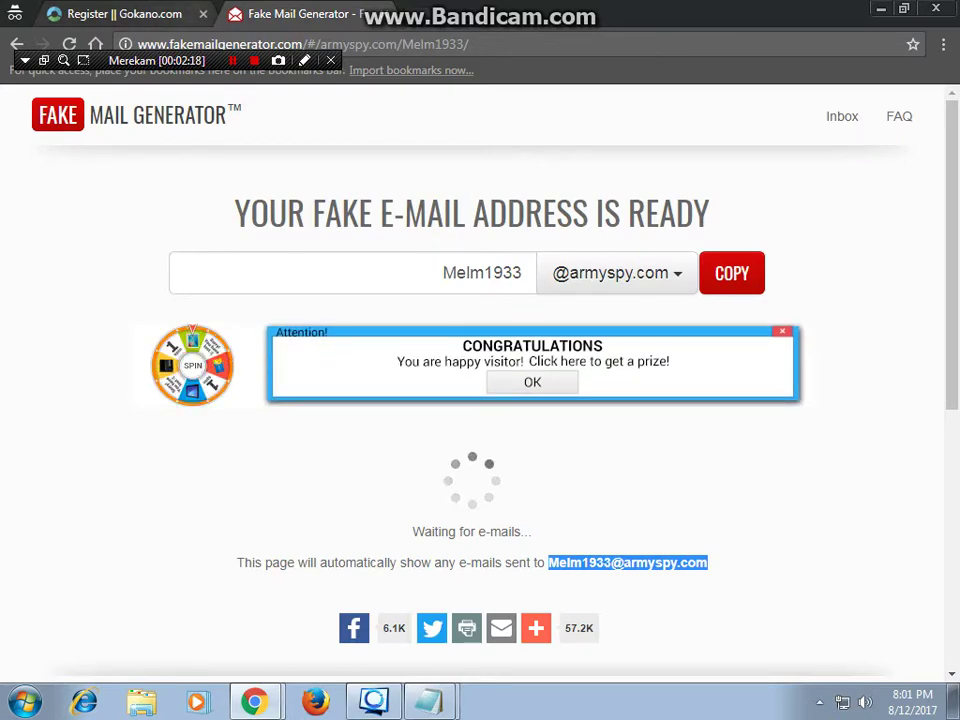
pyautogui.hotkey('ctrl', 'shift', 'Tab')
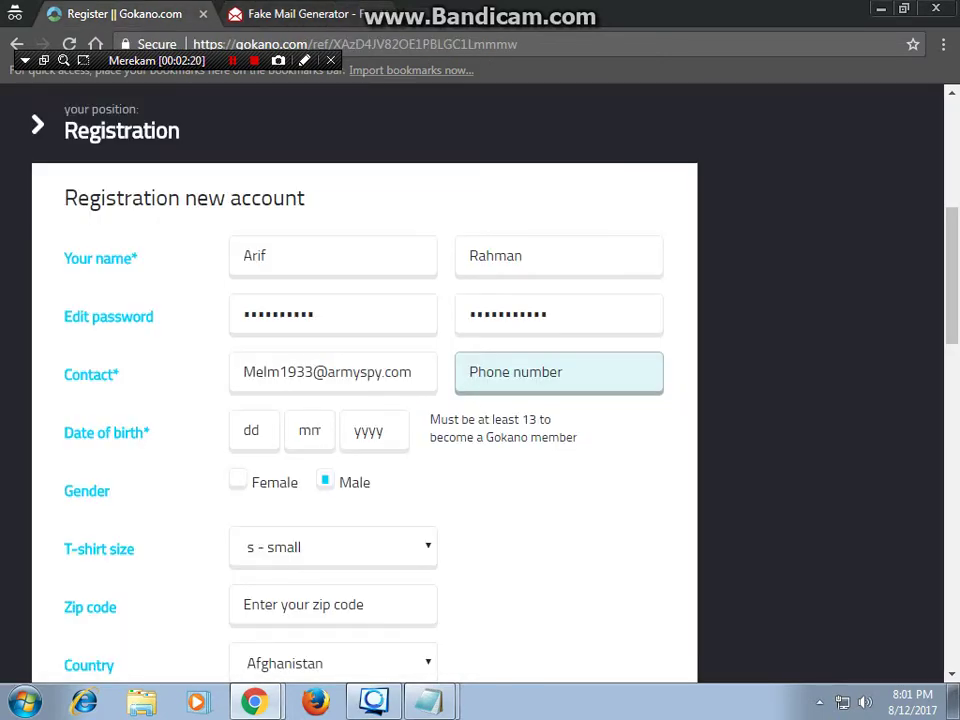
pyautogui.write('2')
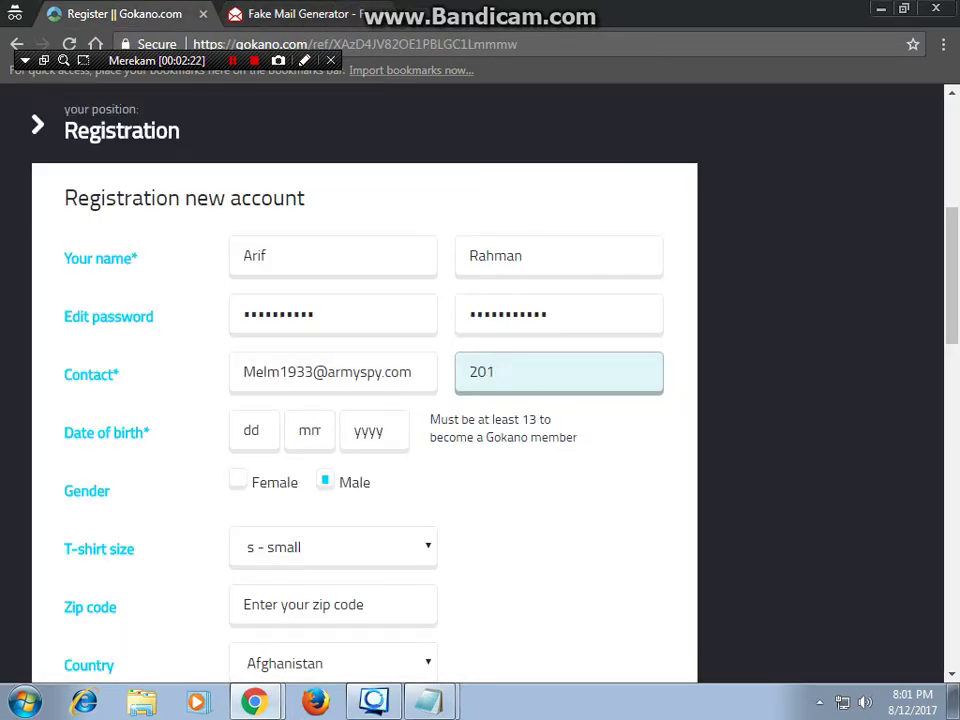
pyautogui.press('BackSpace')
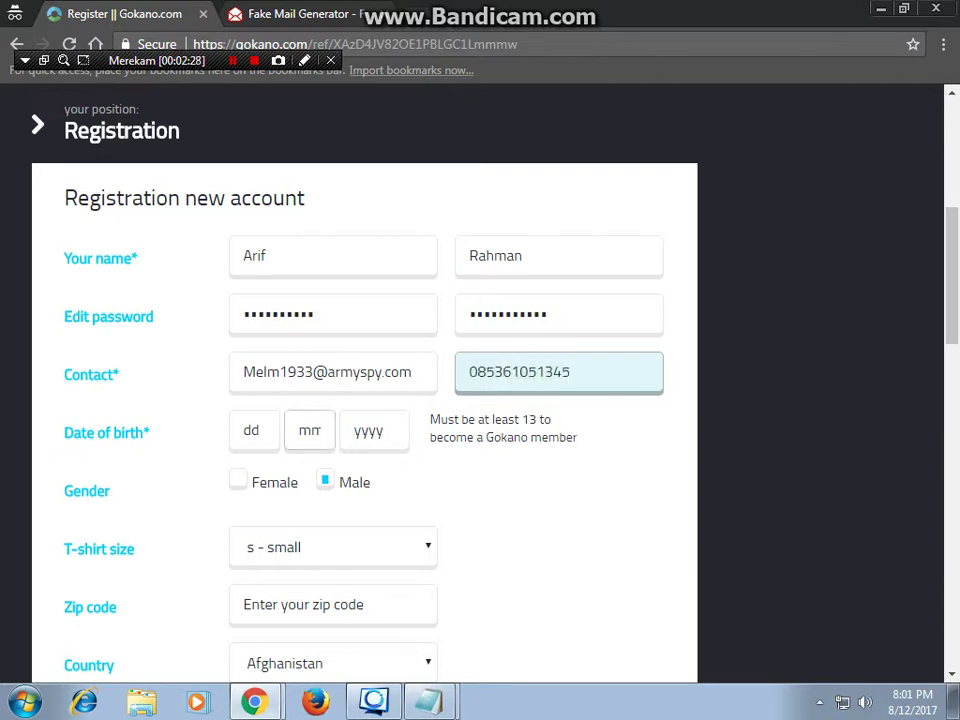
pyautogui.click(251, 430)
pyautogui.write('10')
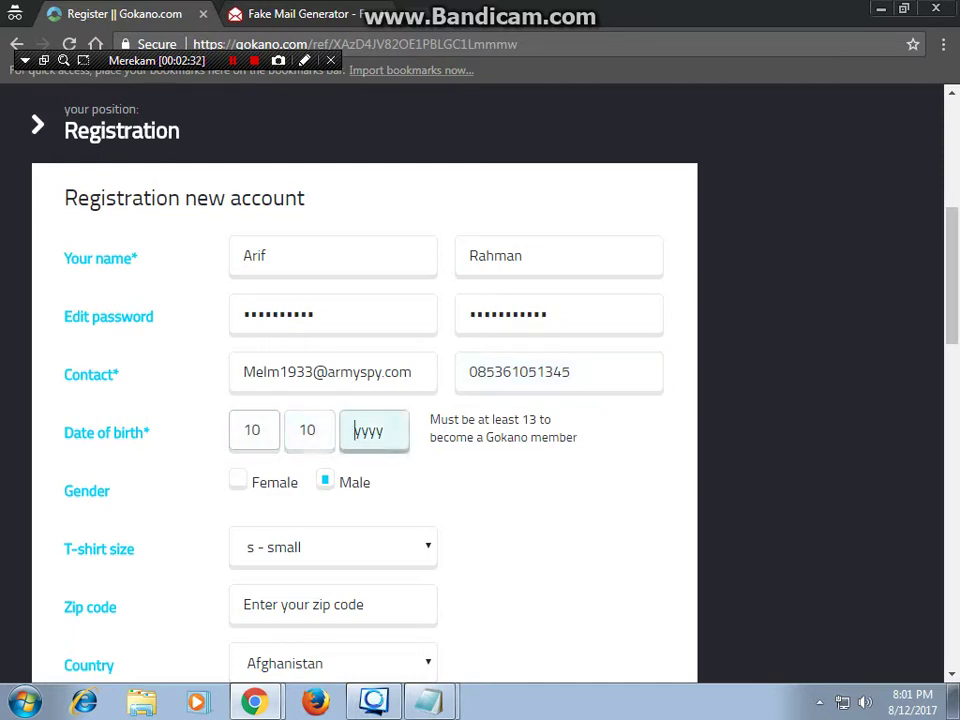
pyautogui.write('102001')
pyautogui.moveTo(374, 701)
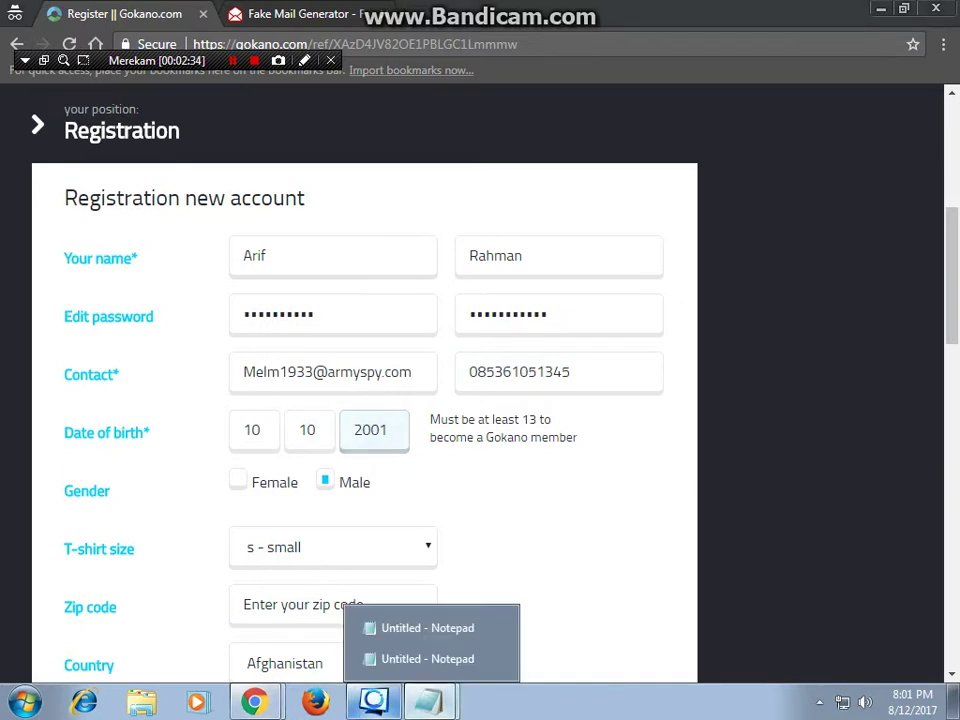
pyautogui.click(420, 657)
# - Rewrite the note as 'usahakan umur kalian 13 buat aja tahunnya 2001 walaupun kalian sudah SMA Kelas 3'
pyautogui.hotkey('ctrl', 'a')
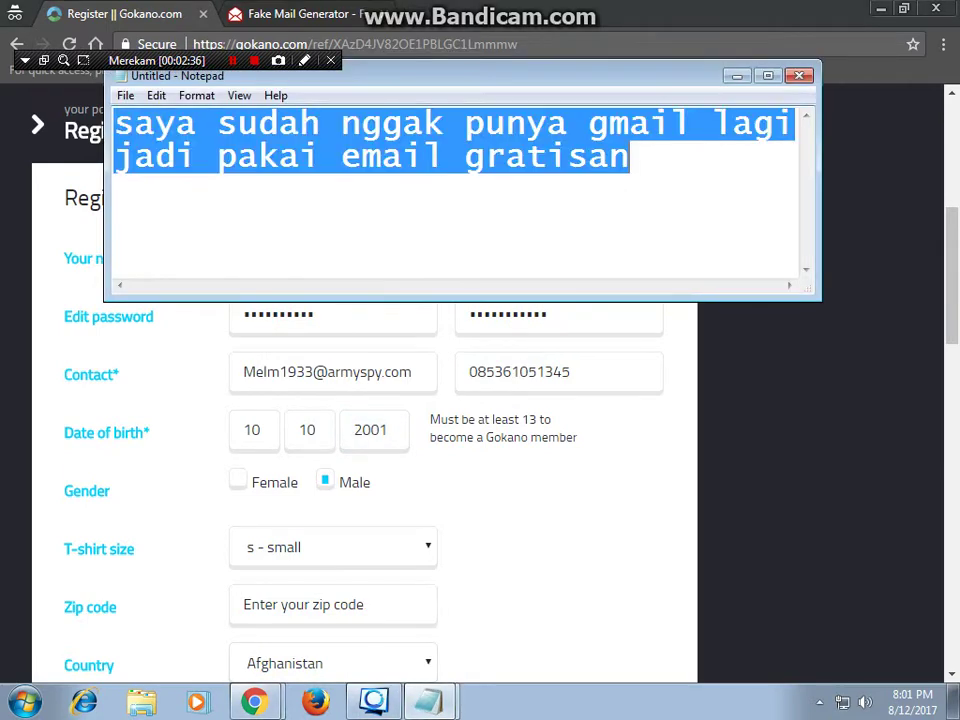
pyautogui.write('usahakan umur')
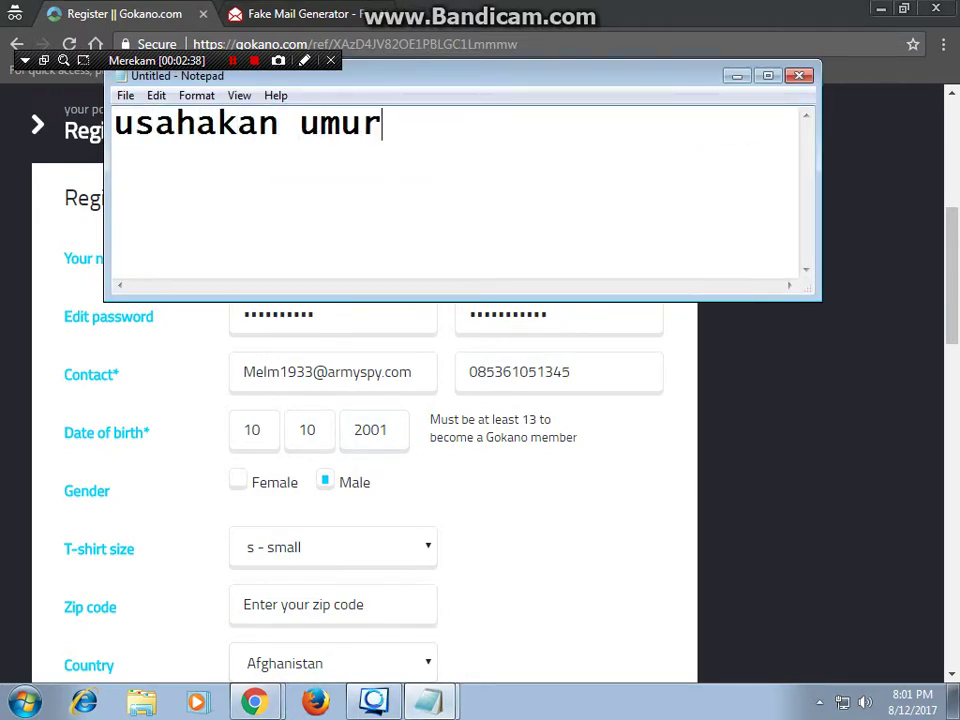
pyautogui.write(' kalian 13')
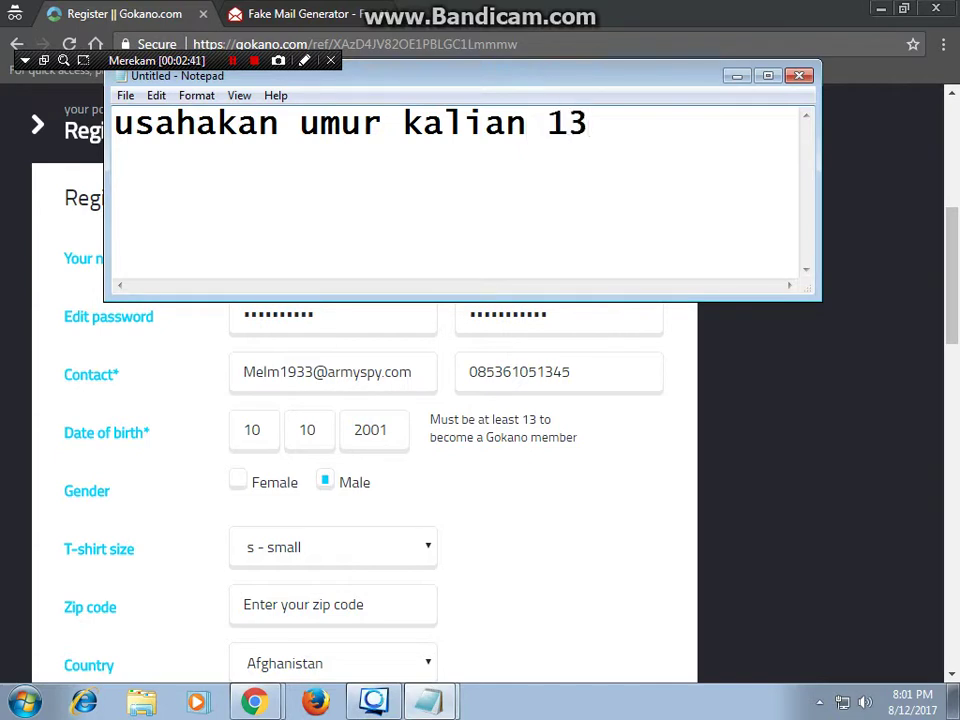
pyautogui.write(' baut aja')
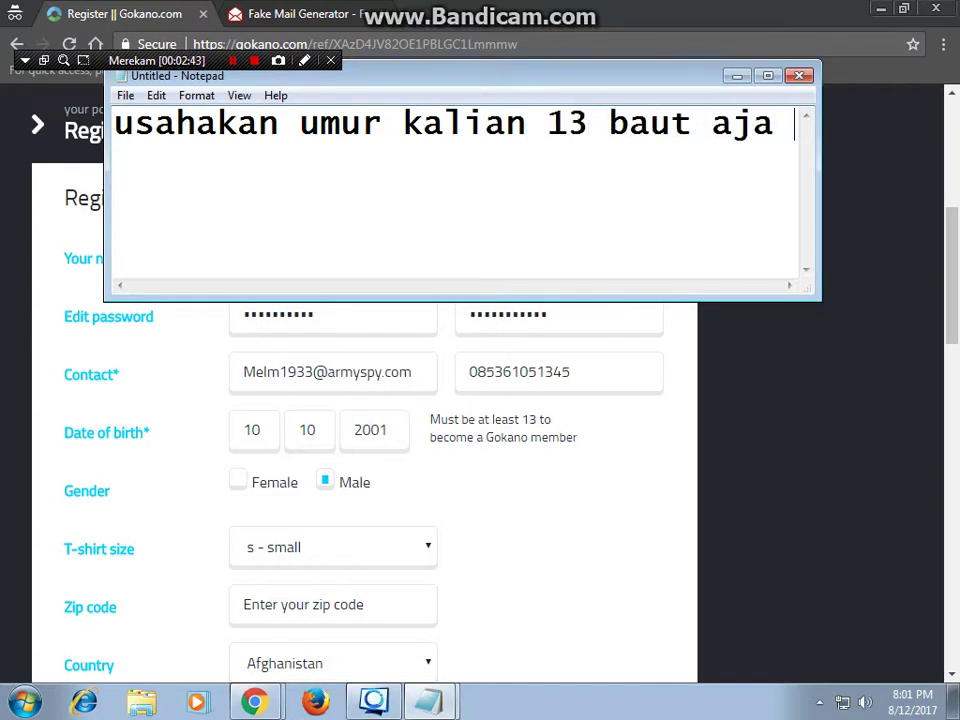
pyautogui.press('BackSpace')
pyautogui.press('BackSpace')
pyautogui.press('BackSpace')
pyautogui.press('BackSpace')
pyautogui.press('BackSpace')
pyautogui.press('BackSpace')
pyautogui.press('BackSpace')
pyautogui.press('BackSpace')
pyautogui.write('b')
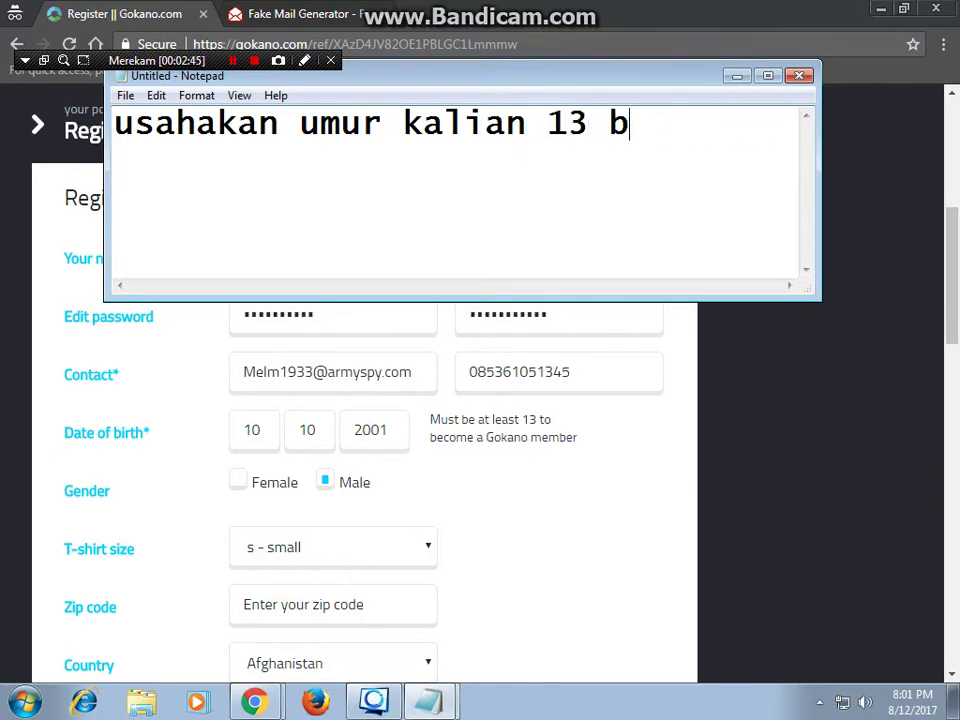
pyautogui.write('uat aja ')
pyautogui.write('tahunnya 2001')
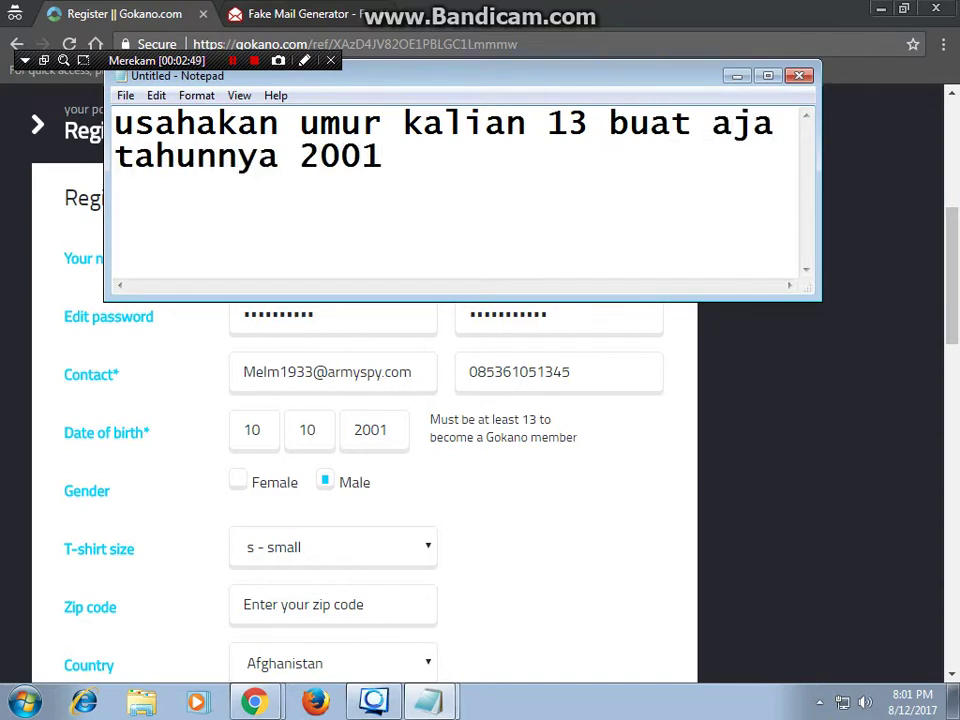
pyautogui.write(' wal')
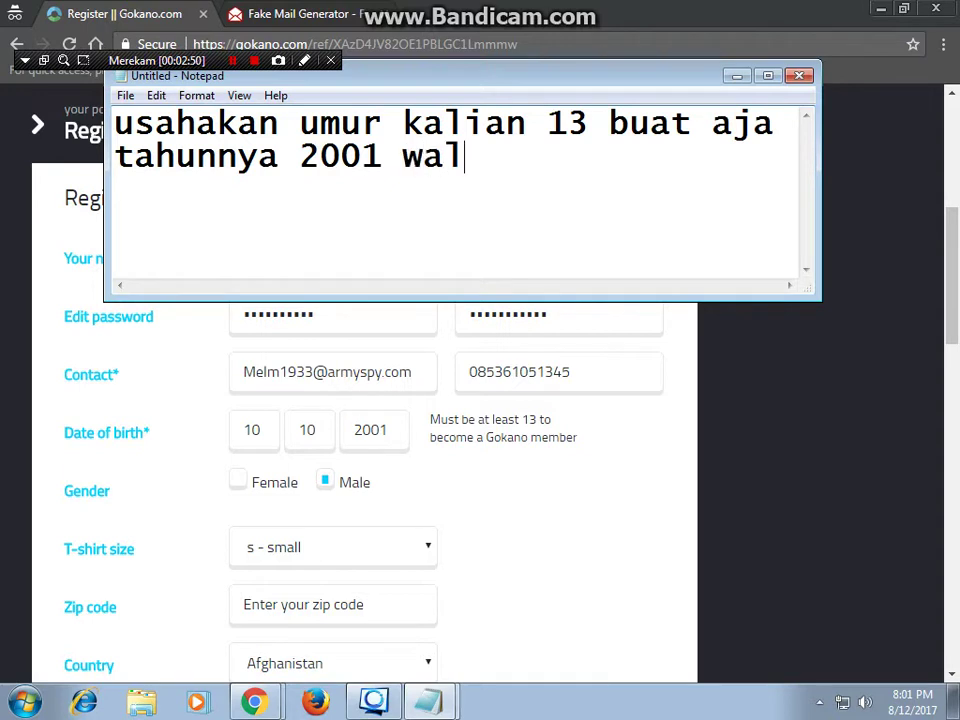
pyautogui.write('aupun kalian sudah')
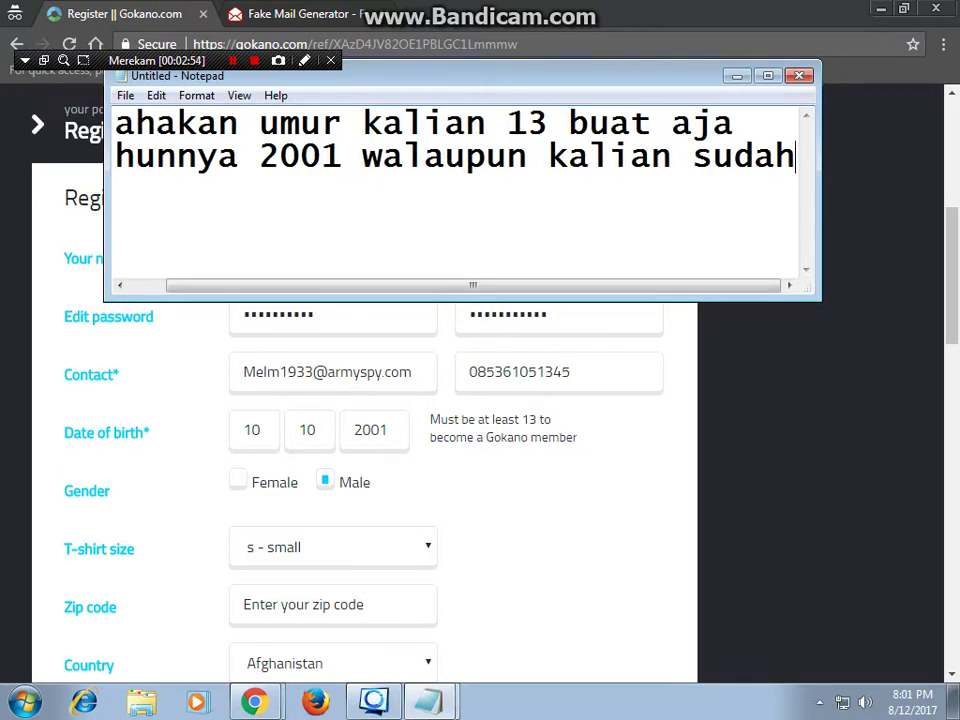
pyautogui.write(' SMA ')
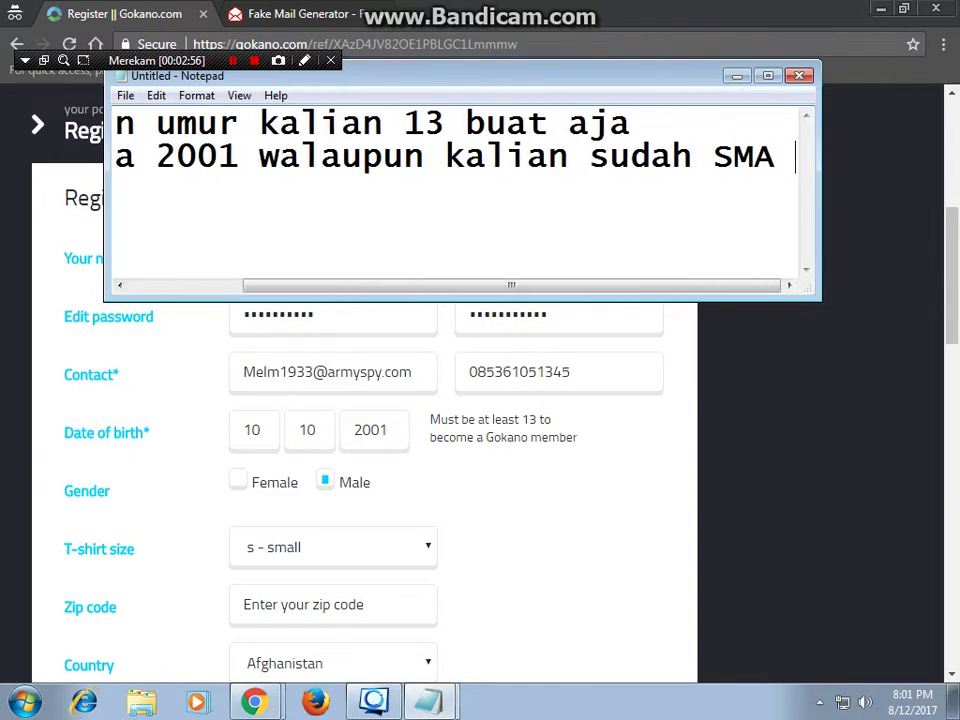
pyautogui.write('Kelas 3')
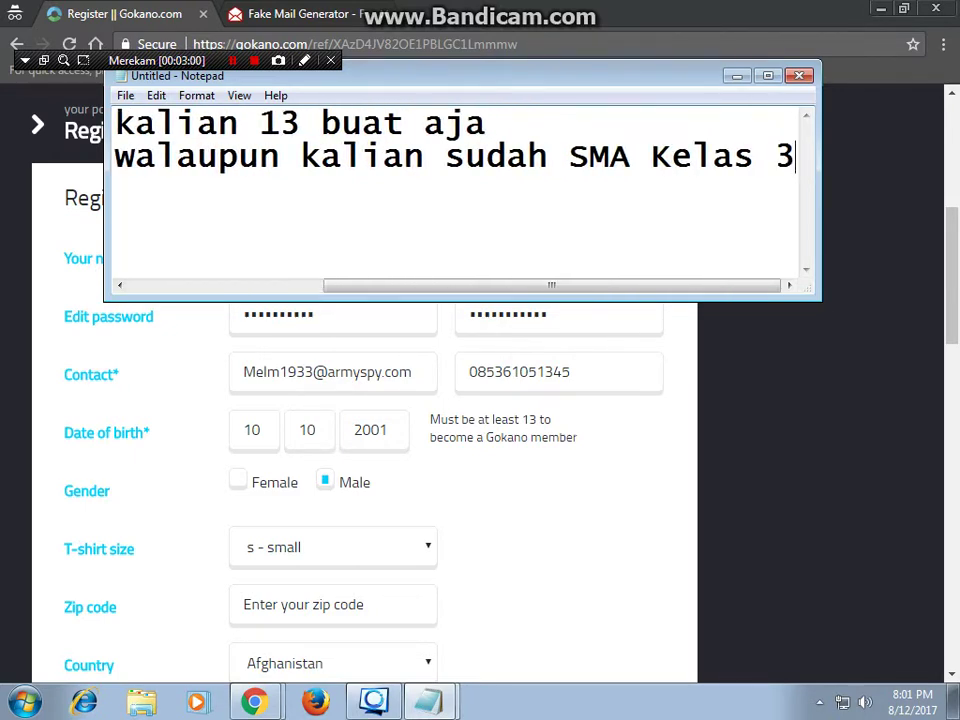
pyautogui.click(385, 429)
# - Choose T-shirt size m - medium and enter the zip code
pyautogui.scroll(-3, 385, 429)
pyautogui.scroll(1, 385, 242)
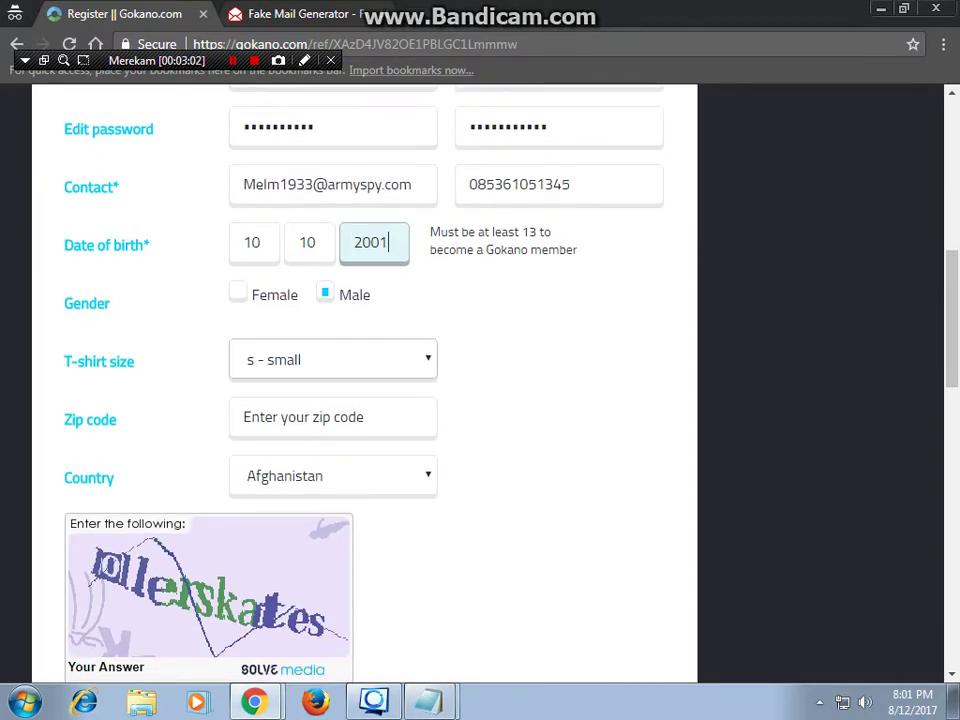
pyautogui.press('Tab')
pyautogui.press('Tab')
pyautogui.hotkey('alt', 'Down')
pyautogui.press('Down')
pyautogui.press('Return')
pyautogui.press('Tab')
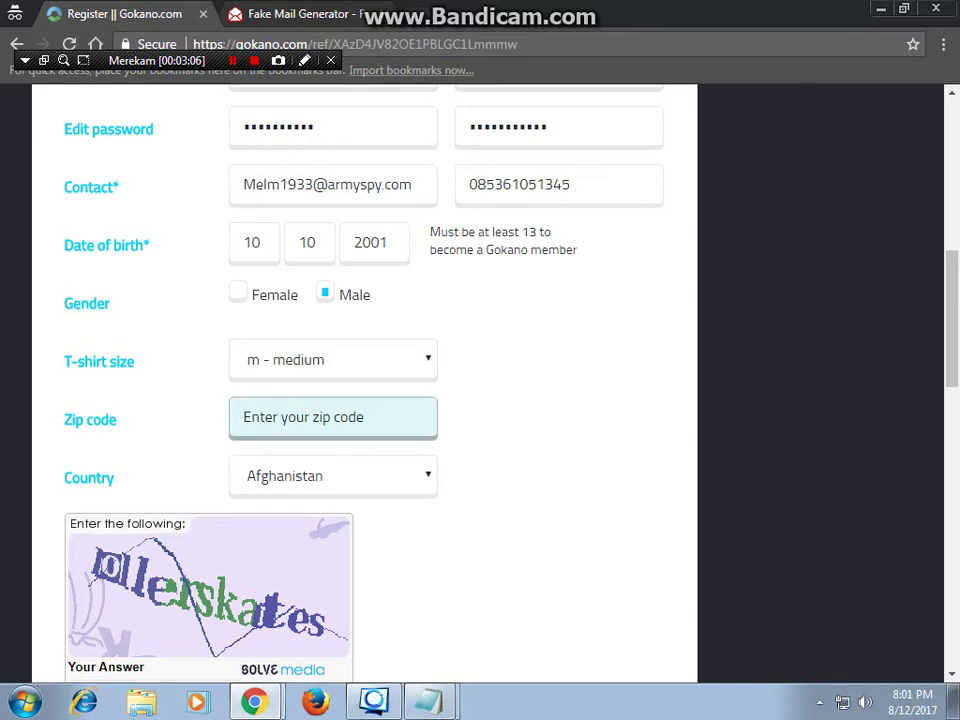
pyautogui.write('6789')
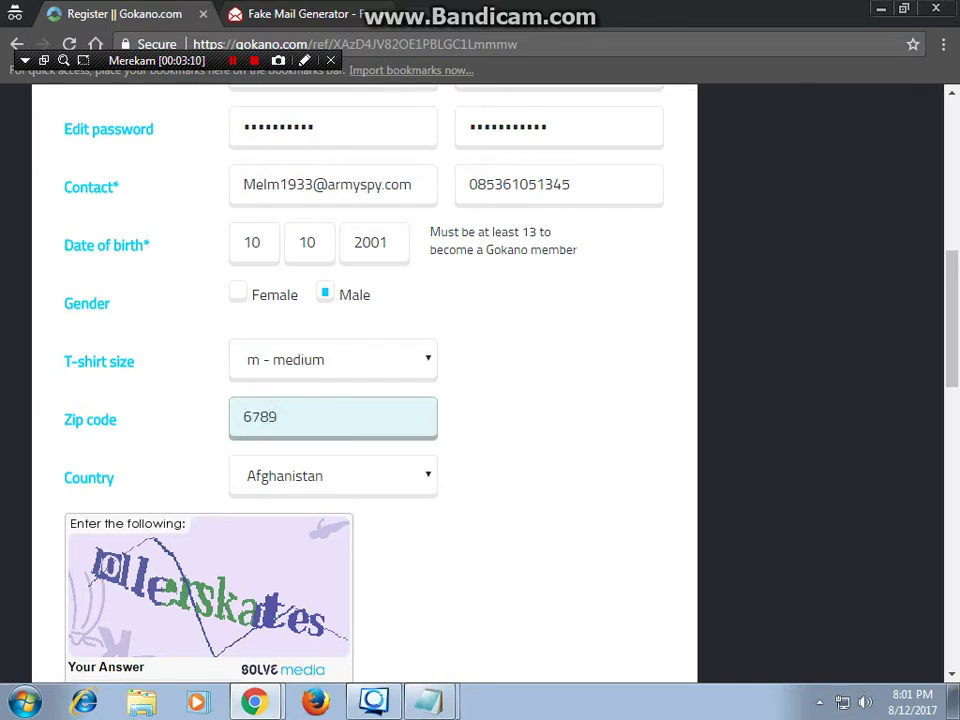
# - Select Indonesia in the Country dropdown
pyautogui.scroll(-2, 365, 380)
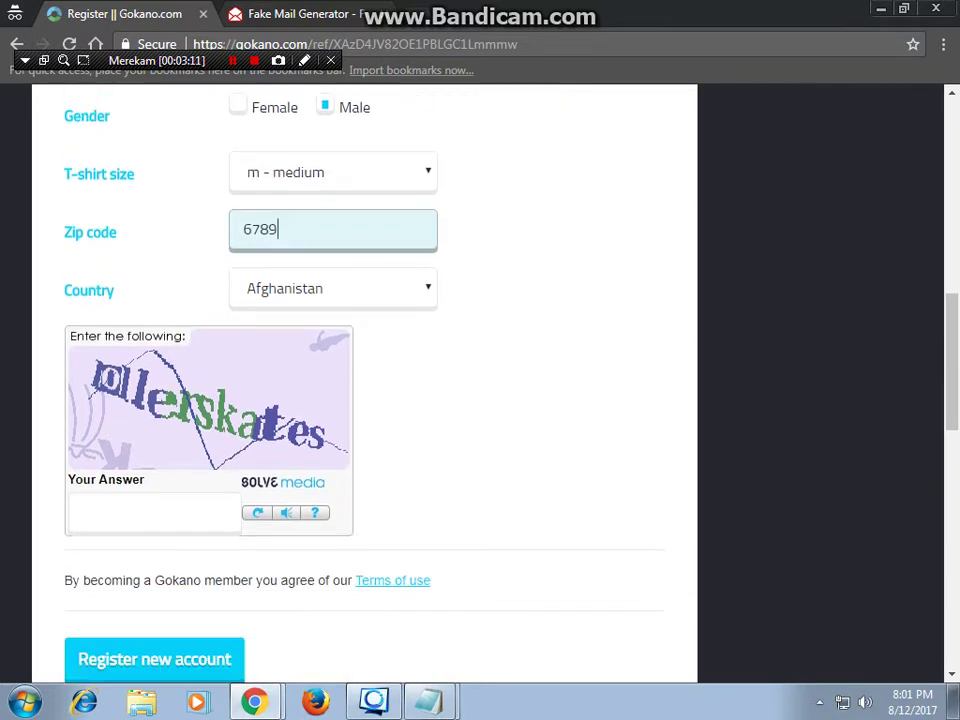
pyautogui.press('Tab')
pyautogui.hotkey('alt', 'Down')
pyautogui.press('i')
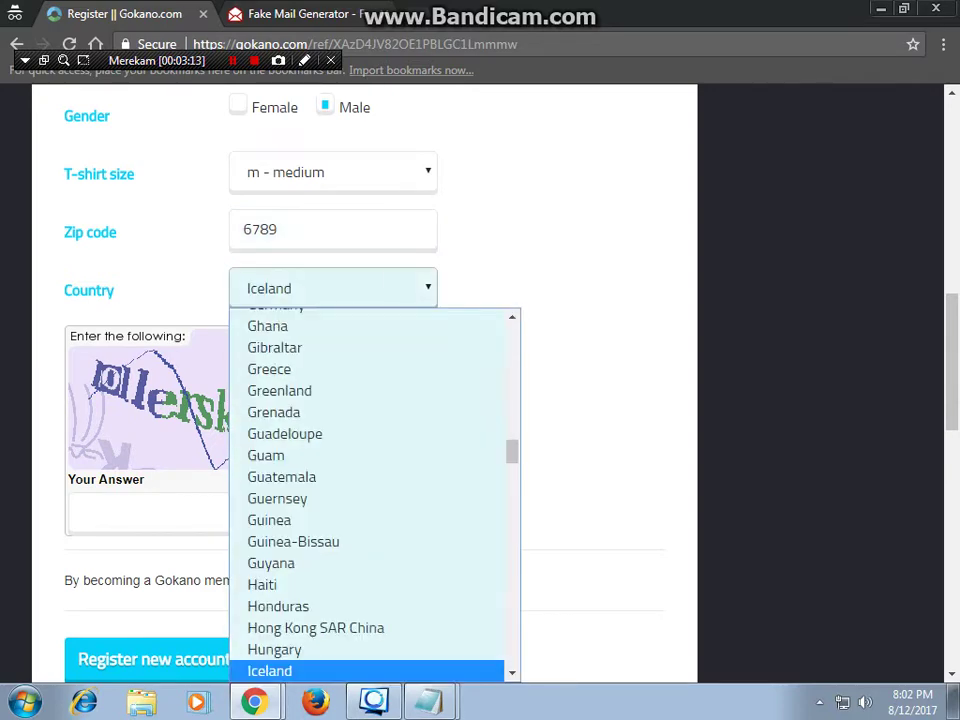
pyautogui.press('n')
pyautogui.scroll(-3, 370, 500)
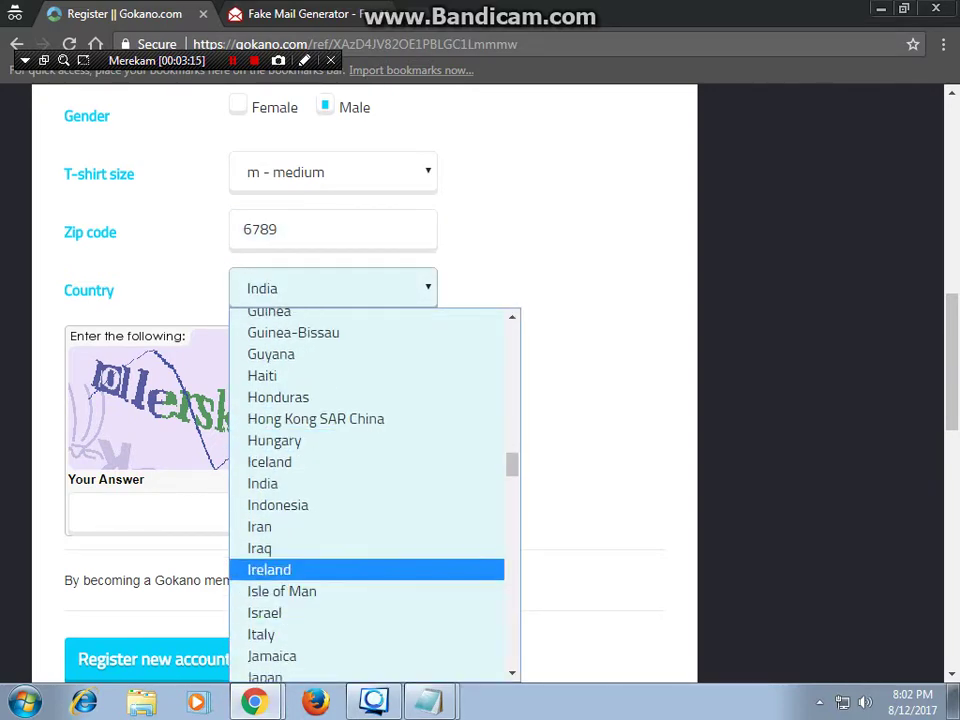
pyautogui.click(280, 506)
# - Note 'Pilih indonesia' in Notepad, then answer the captcha 'ollerskates' and submit the form
pyautogui.moveTo(373, 700)
pyautogui.click(420, 658)
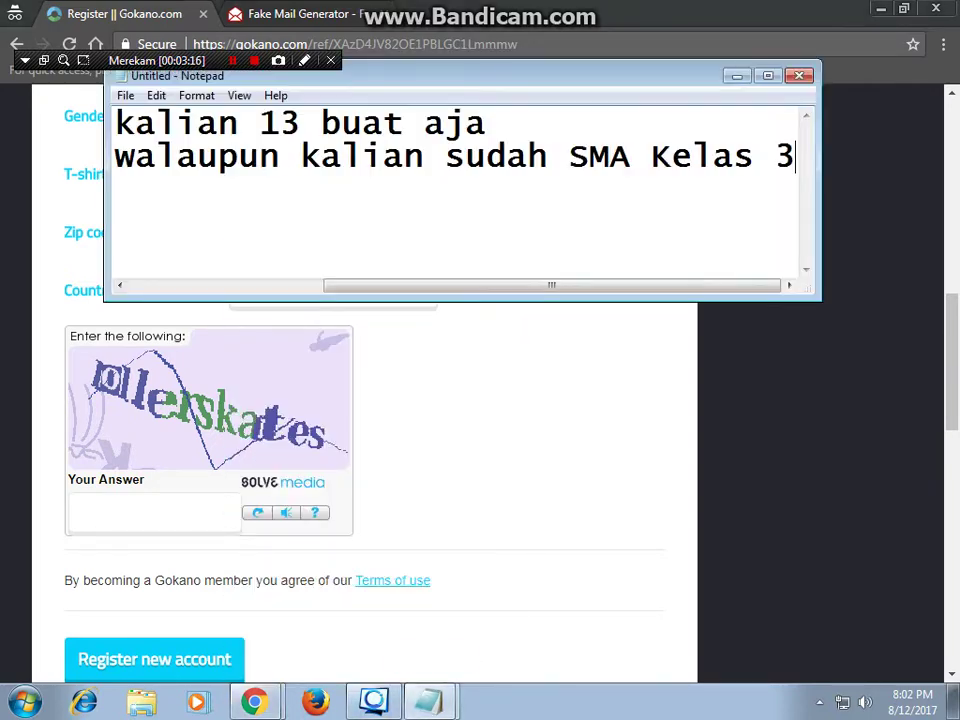
pyautogui.hotkey('ctrl', 'a')
pyautogui.write('Pilih')
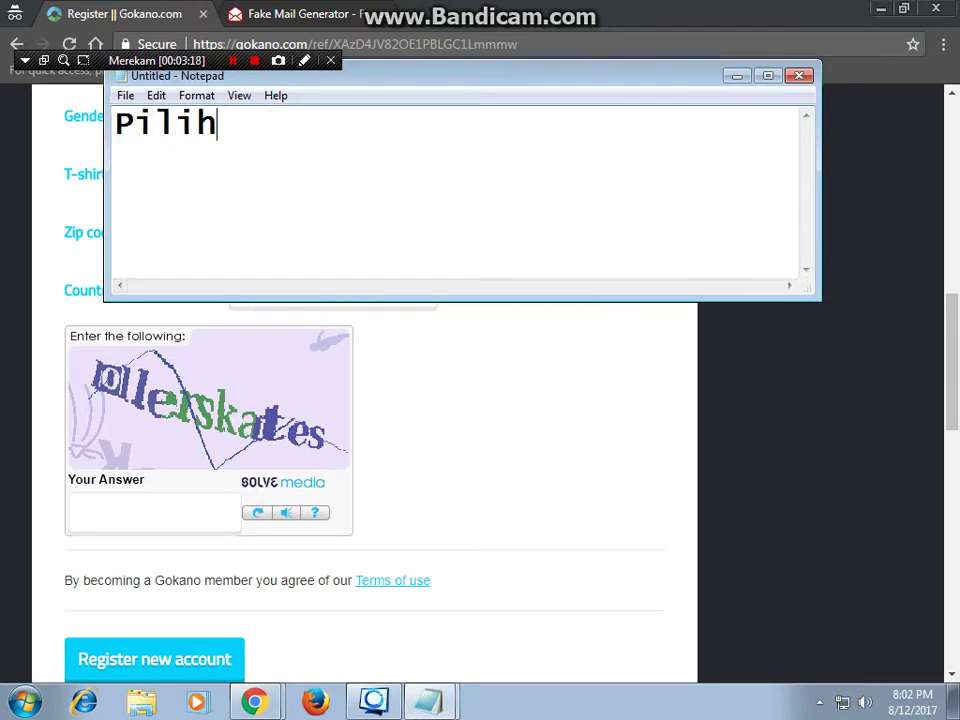
pyautogui.write(' indonesia')
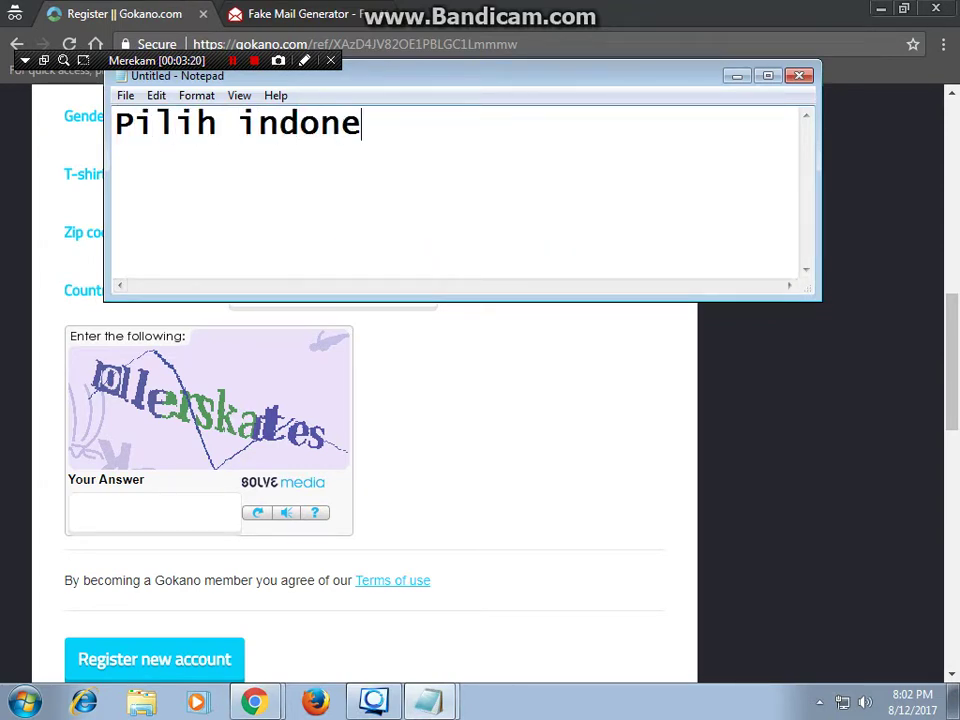
pyautogui.click(150, 512)
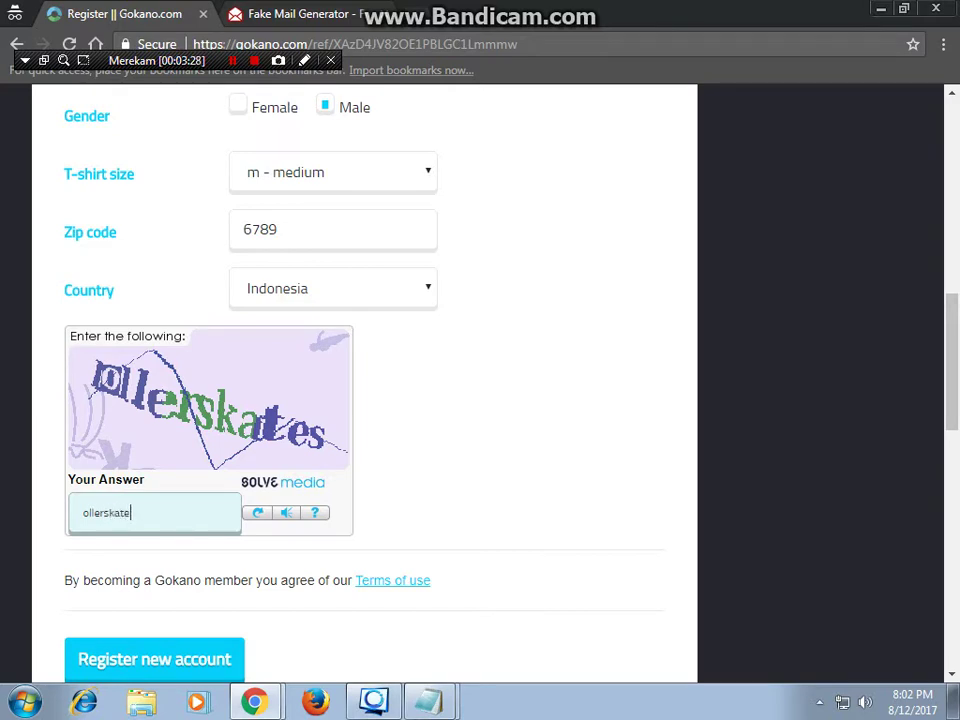
pyautogui.press('Return')
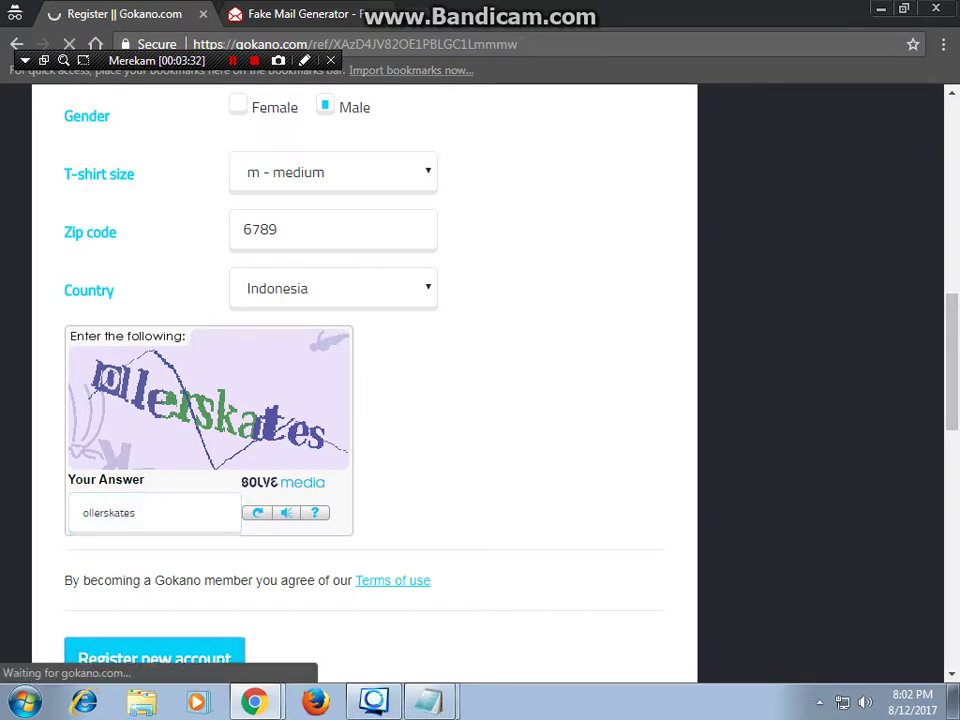
# - Answer the new captcha with 'run amok' and submit
pyautogui.scroll(-9, 365, 400)
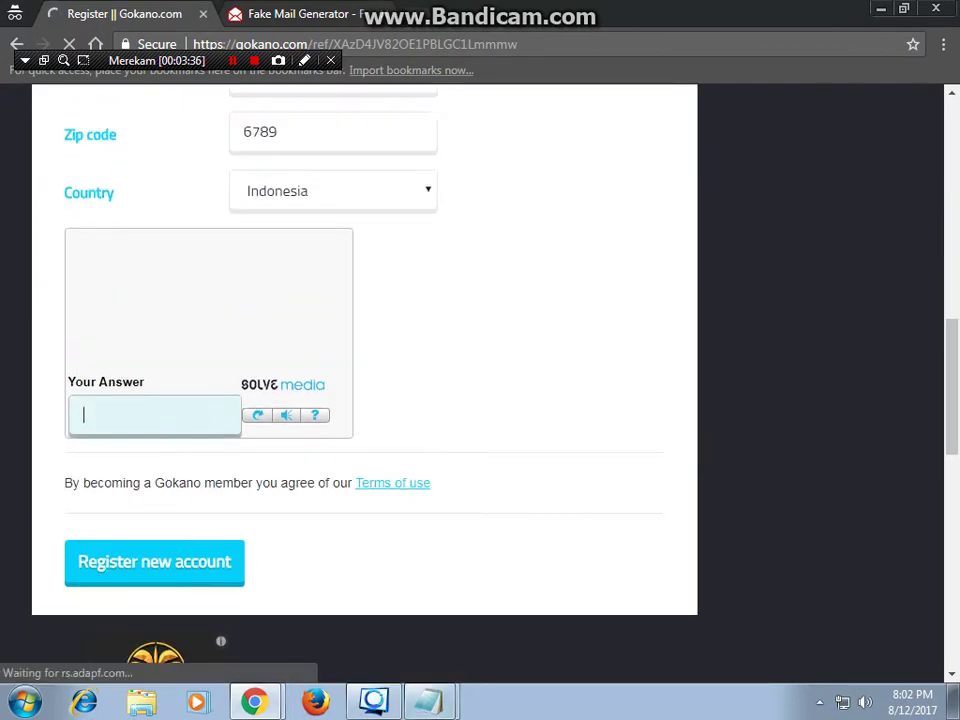
pyautogui.write('run')
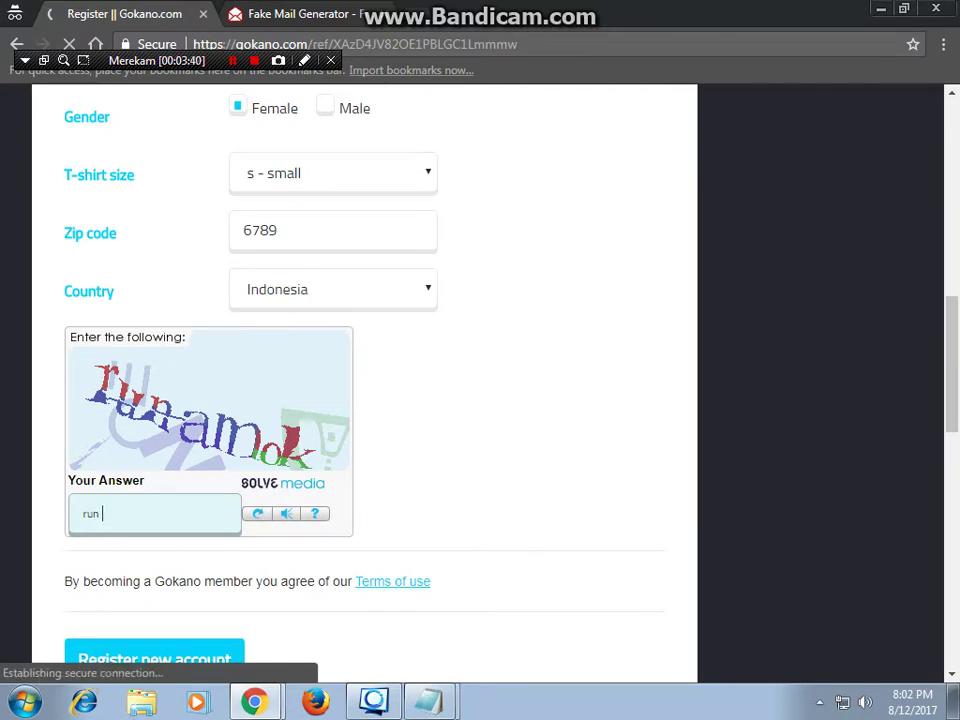
pyautogui.write(' amok')
pyautogui.press('Return')
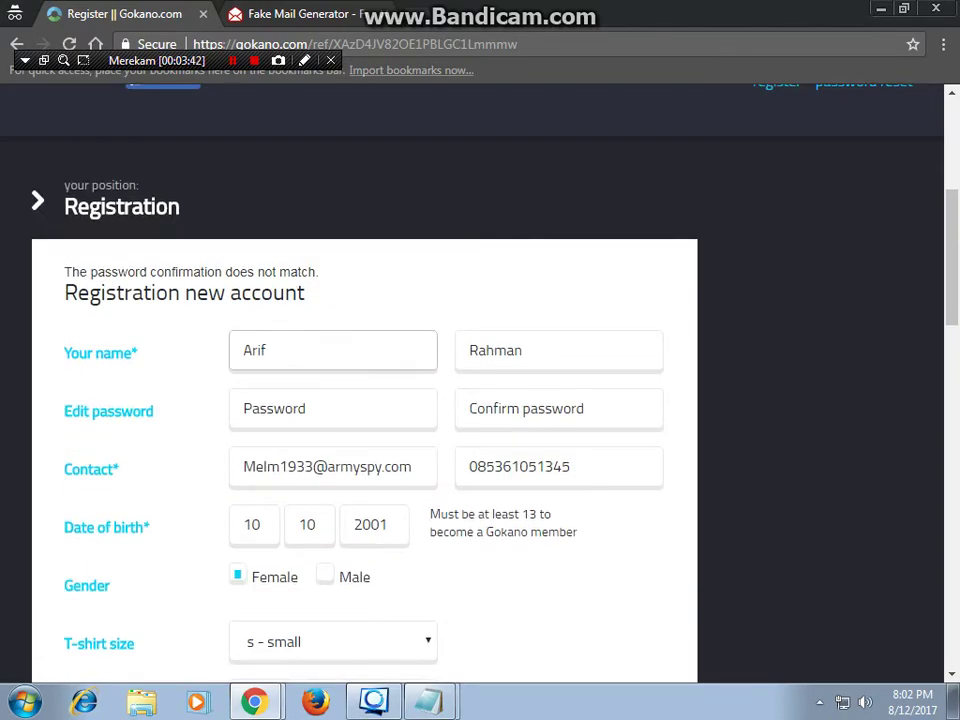
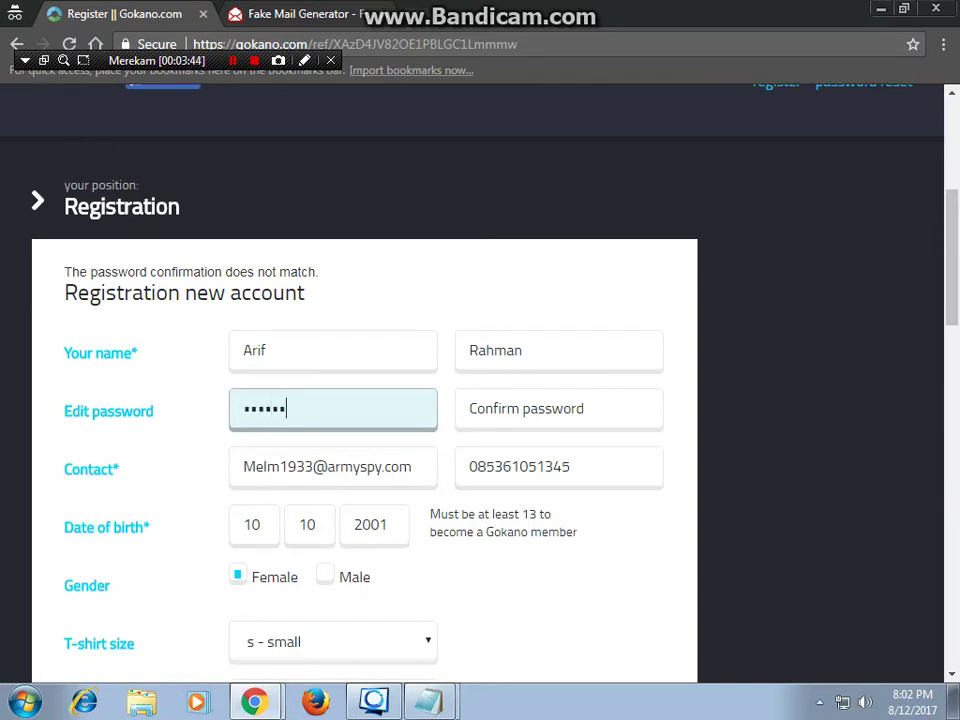
# - Re-enter the password in both Password and Confirm password, then resubmit the registration
pyautogui.hotkey('ctrl', 'a')
pyautogui.click(558, 408)
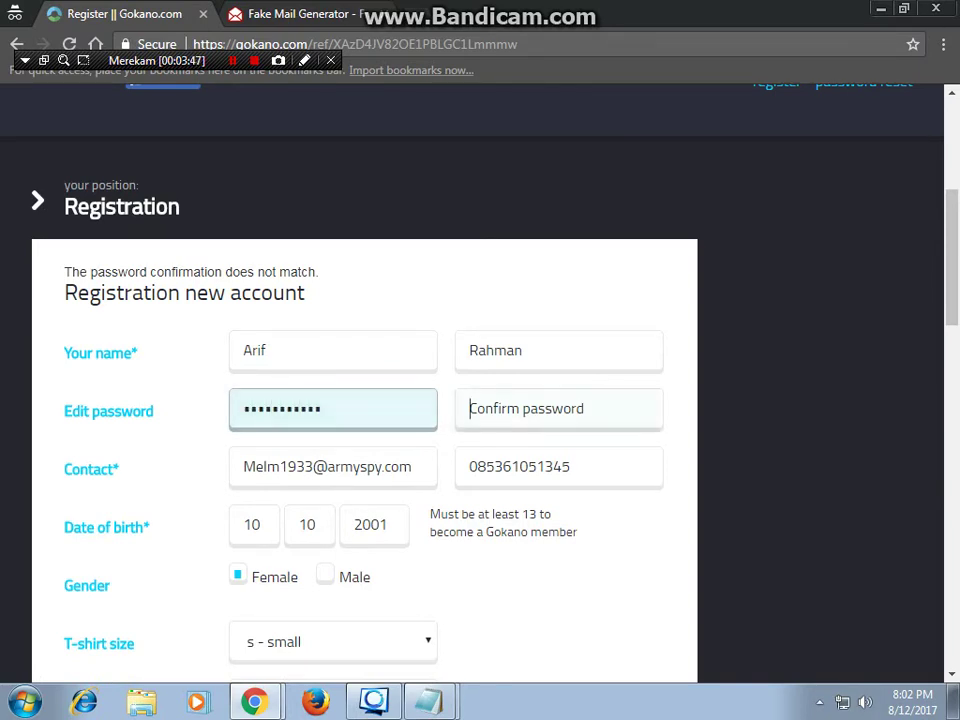
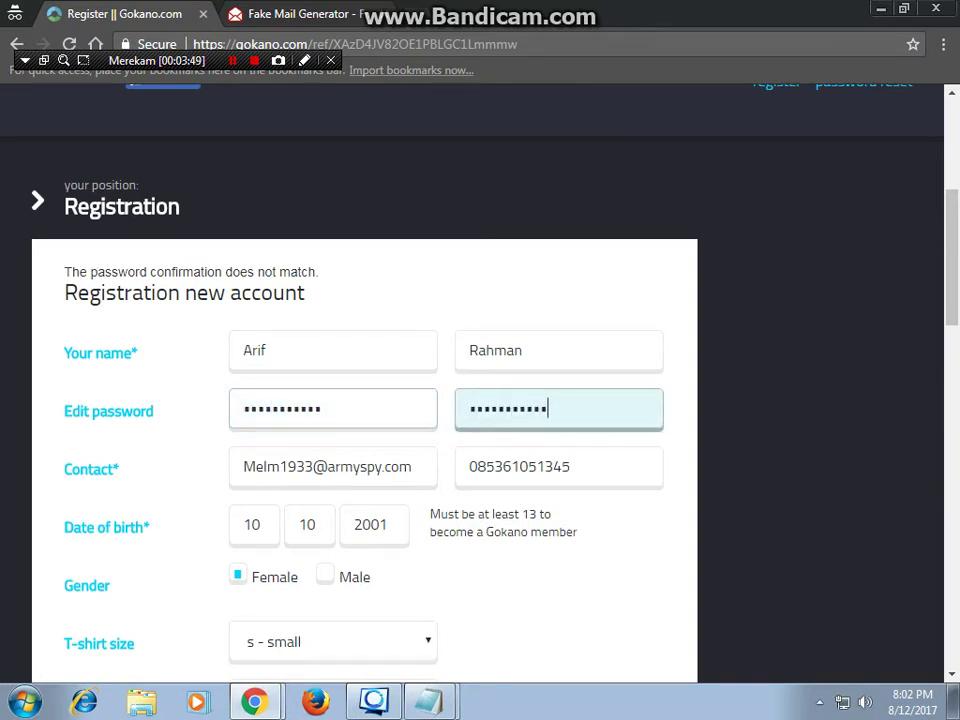
pyautogui.scroll(-6, 480, 380)
pyautogui.press('Return')
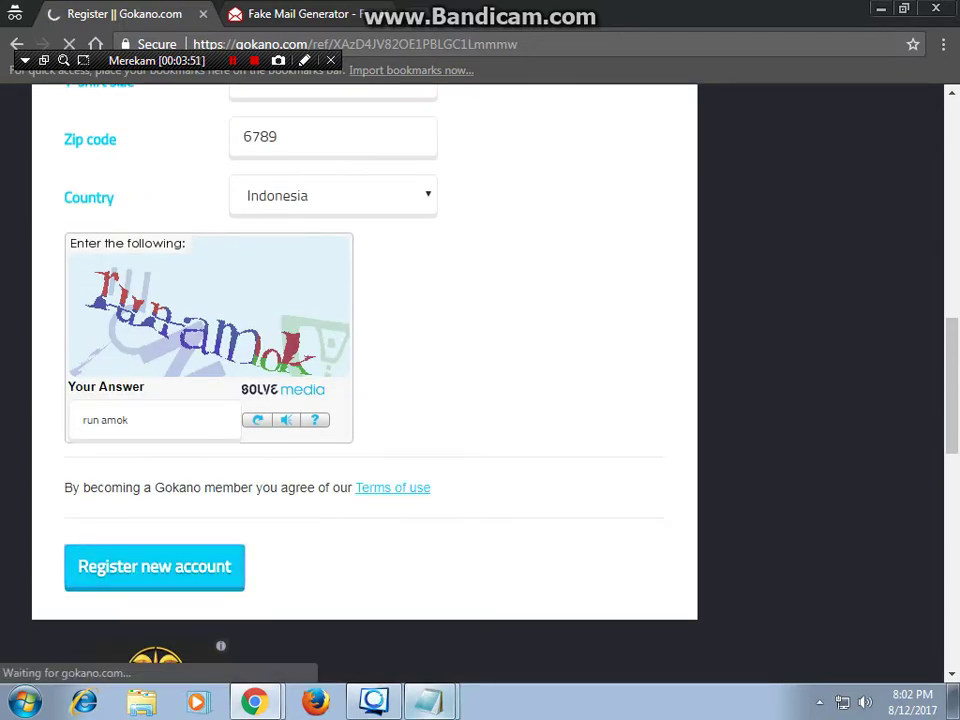
pyautogui.click(428, 702)
# - Write a short note in Notepad, then clear it completely
pyautogui.click(430, 628)
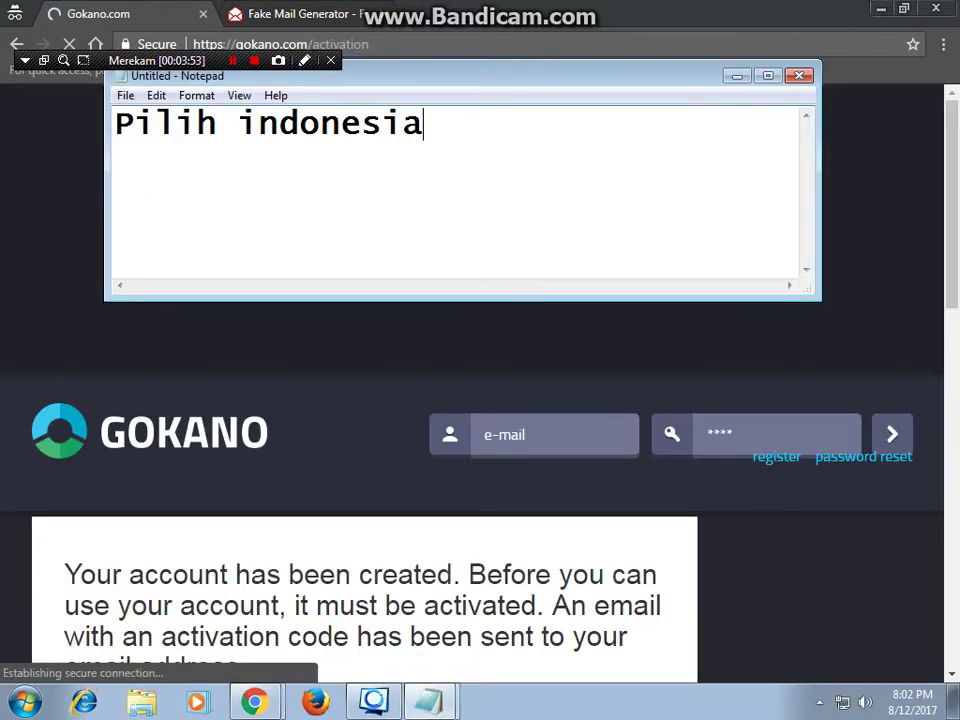
pyautogui.hotkey('ctrl', 'a')
pyautogui.write('sala c')
pyautogui.press('BackSpace')
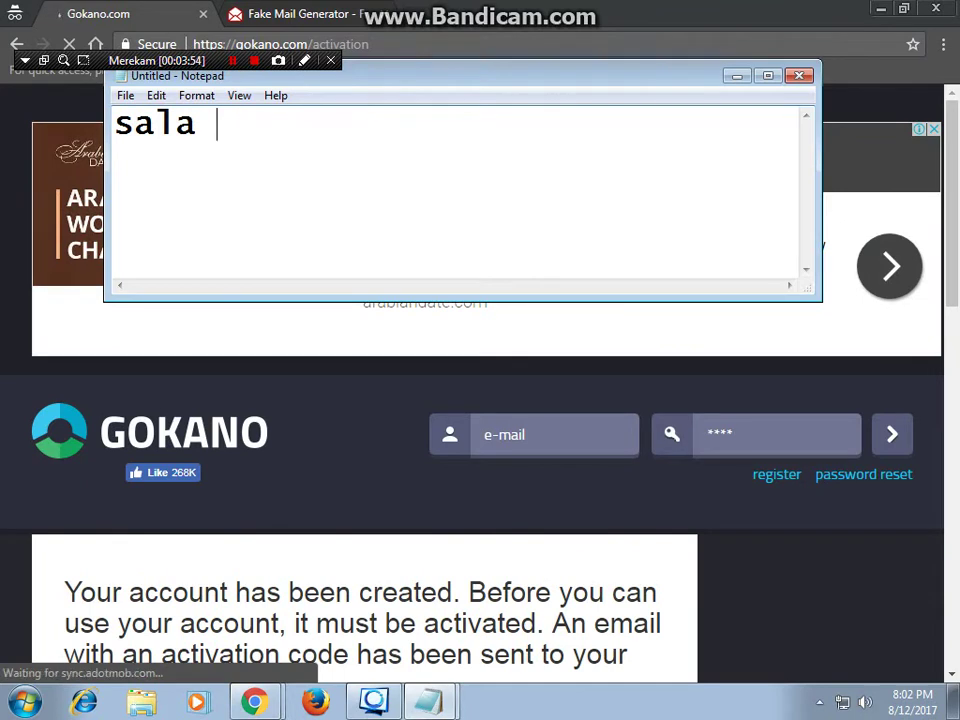
pyautogui.write('code taid')
pyautogui.press('BackSpace')
pyautogui.press('BackSpace')
pyautogui.write('di')
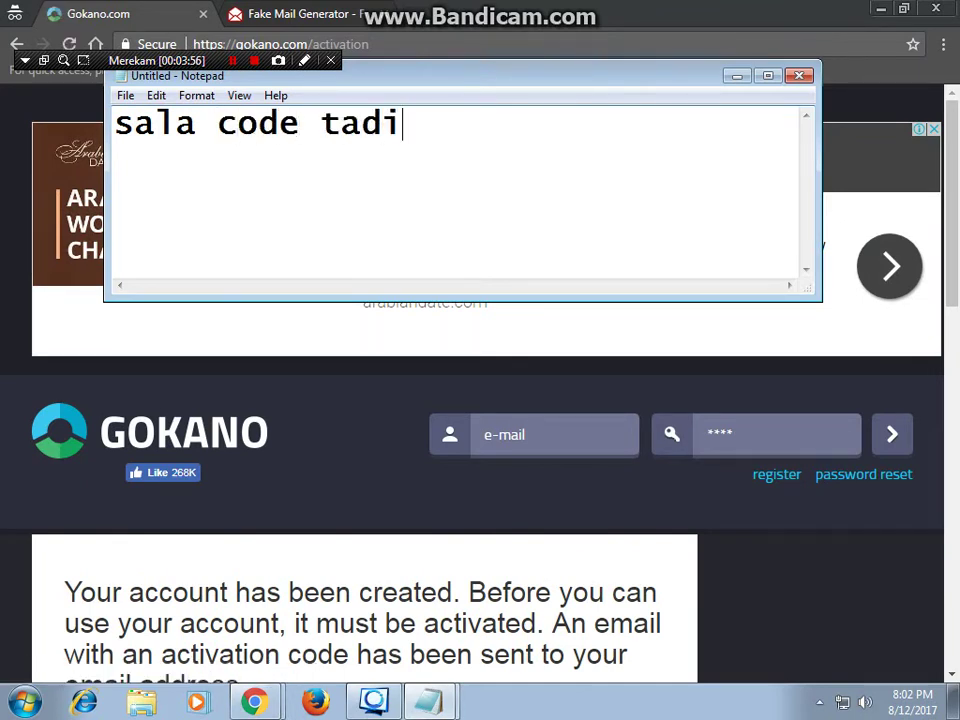
pyautogui.hotkey('ctrl', 'a')
pyautogui.press('BackSpace')
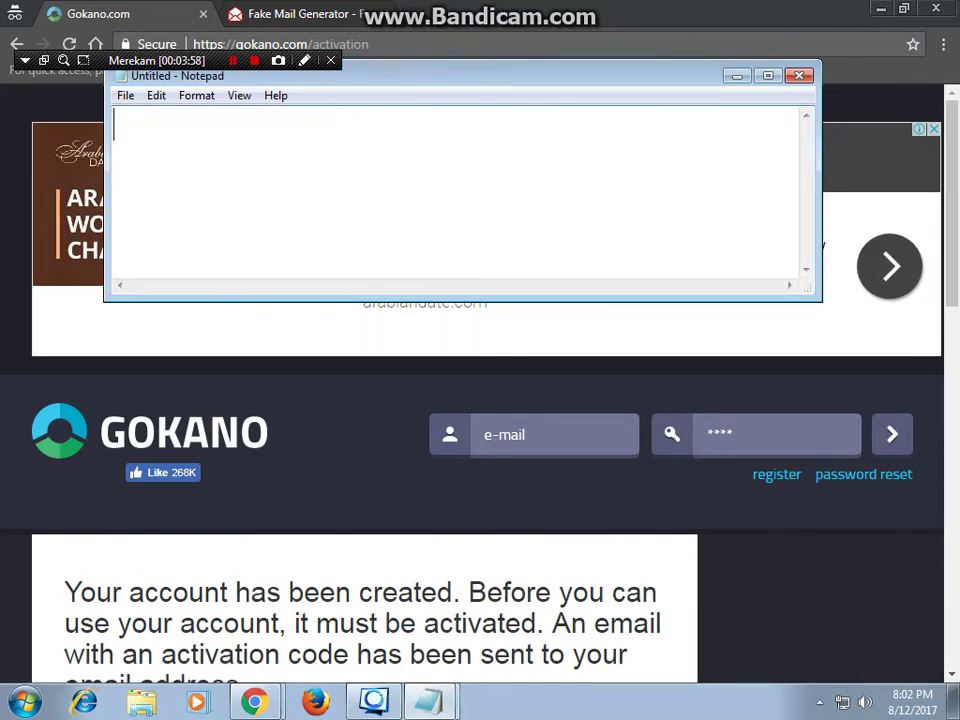
pyautogui.hotkey('alt', 'Tab')
pyautogui.scroll(-3, 72, 311)
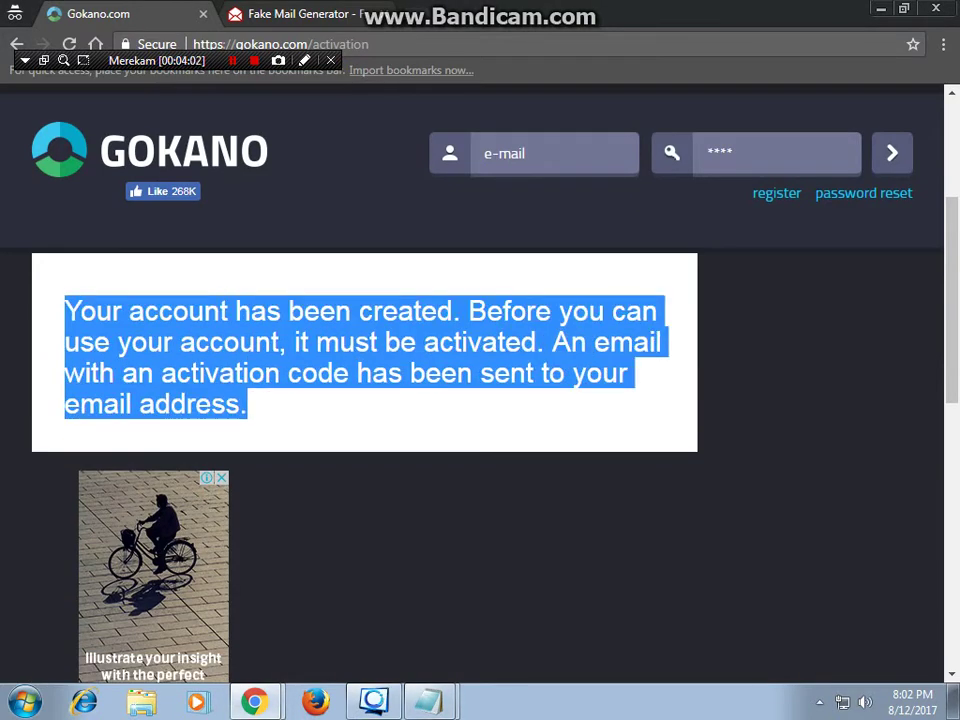
pyautogui.click(374, 701)
pyautogui.click(418, 628)
# - Paste the activation message into the note, then replace it with 'kalau sudah gitu tinggal tunggu vertifikasi ke email'
pyautogui.write('Your account has been created. Before you can use your account, it must be activated. An email with an activation code has been sent to your email address.')
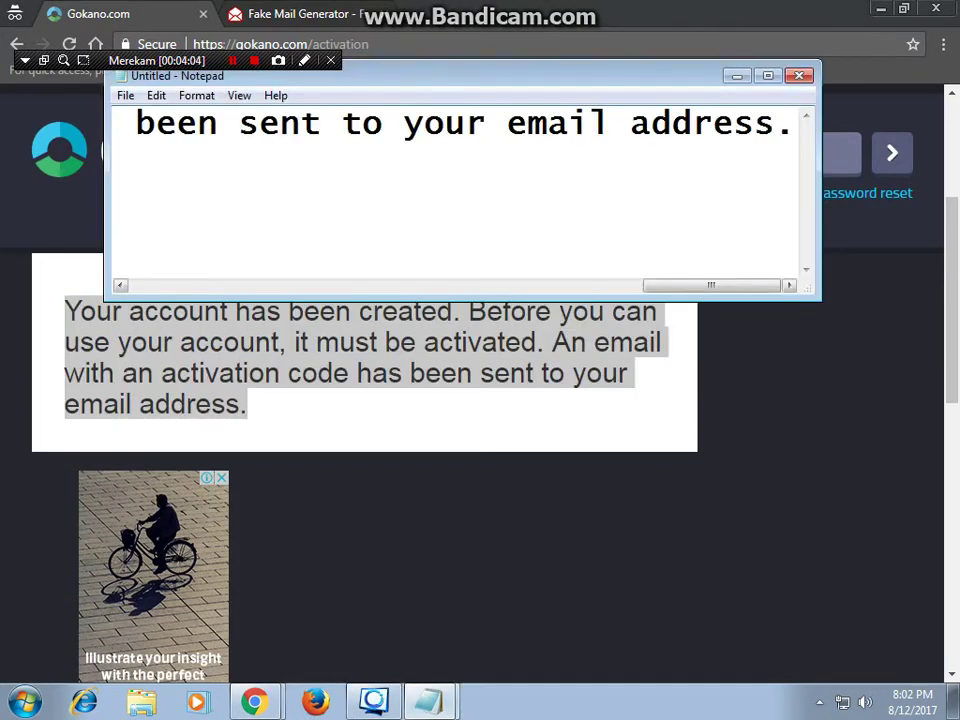
pyautogui.hotkey('ctrl', 'a')
pyautogui.hotkey('ctrl', 'x')
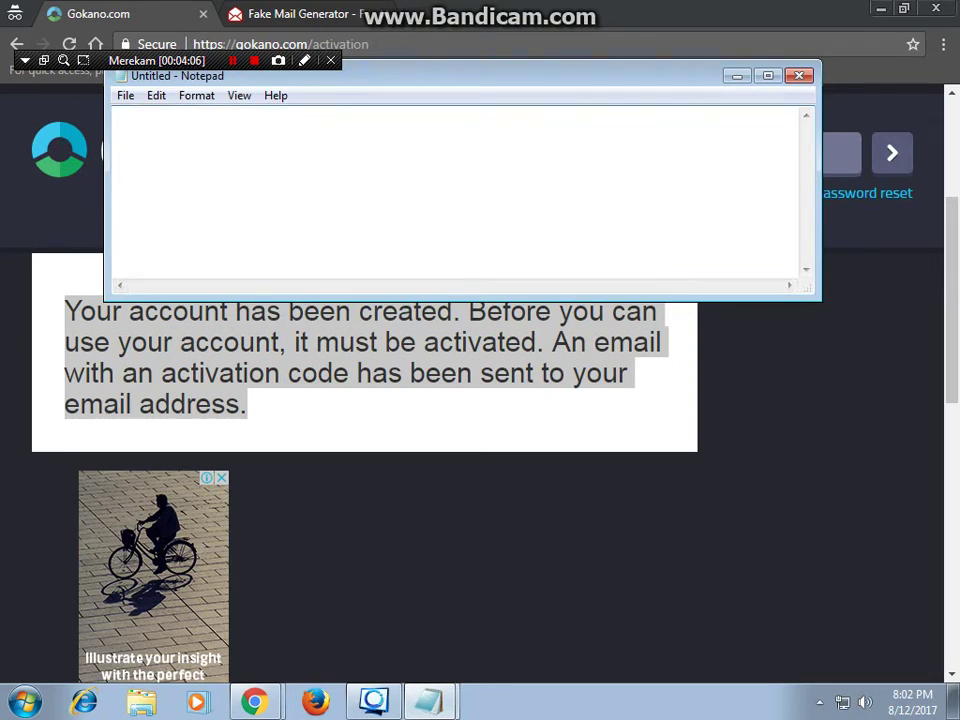
pyautogui.write('kalau sudah gitu ')
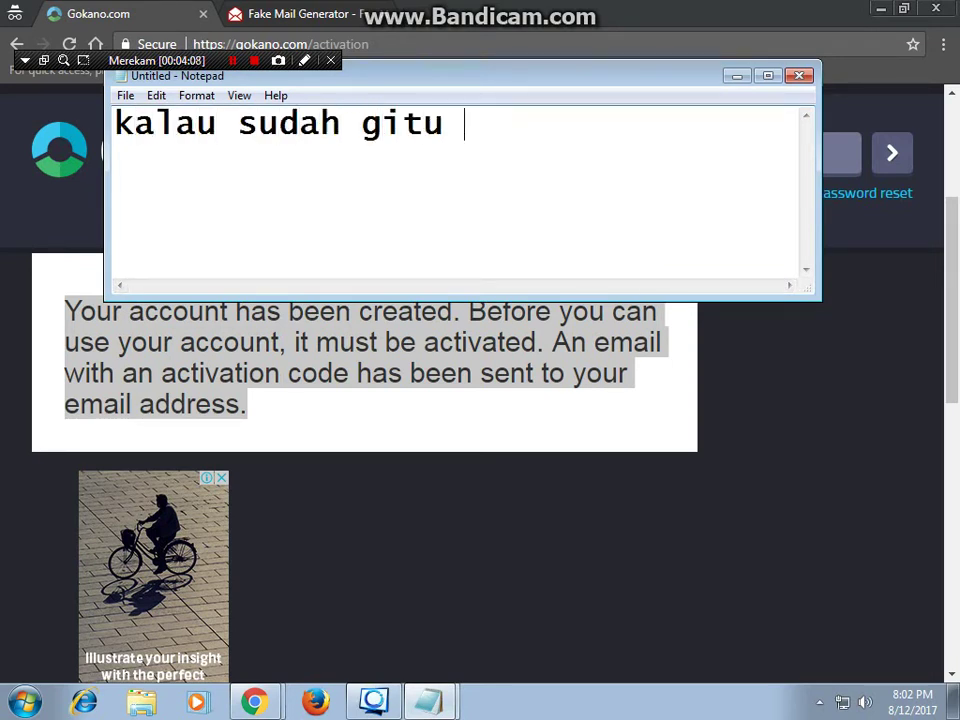
pyautogui.write('tinggal tunggu v')
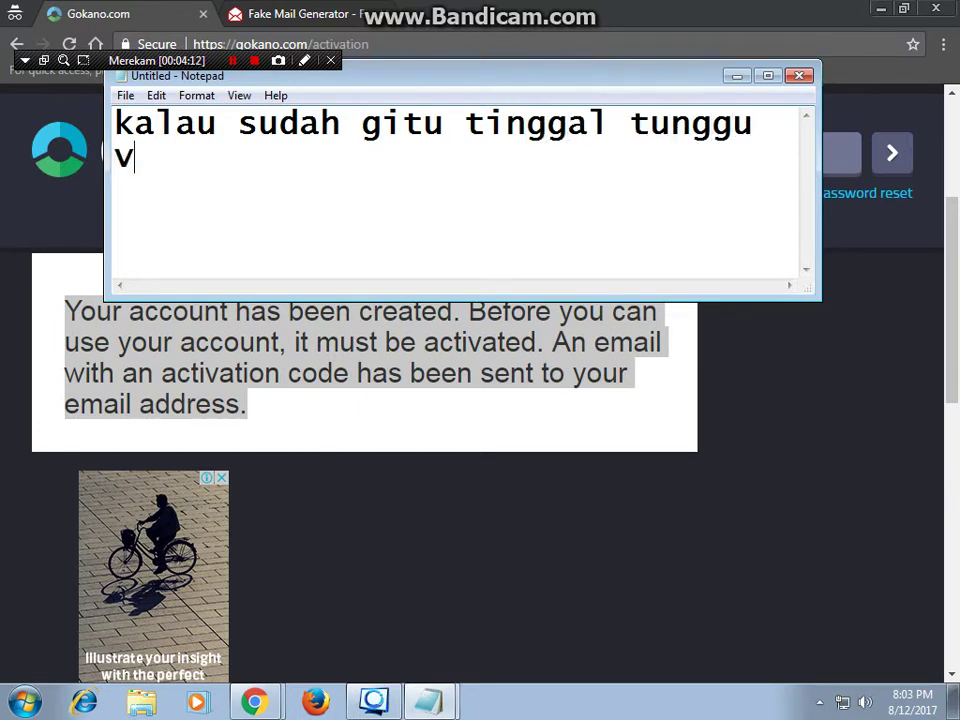
pyautogui.write('ertifikasi')
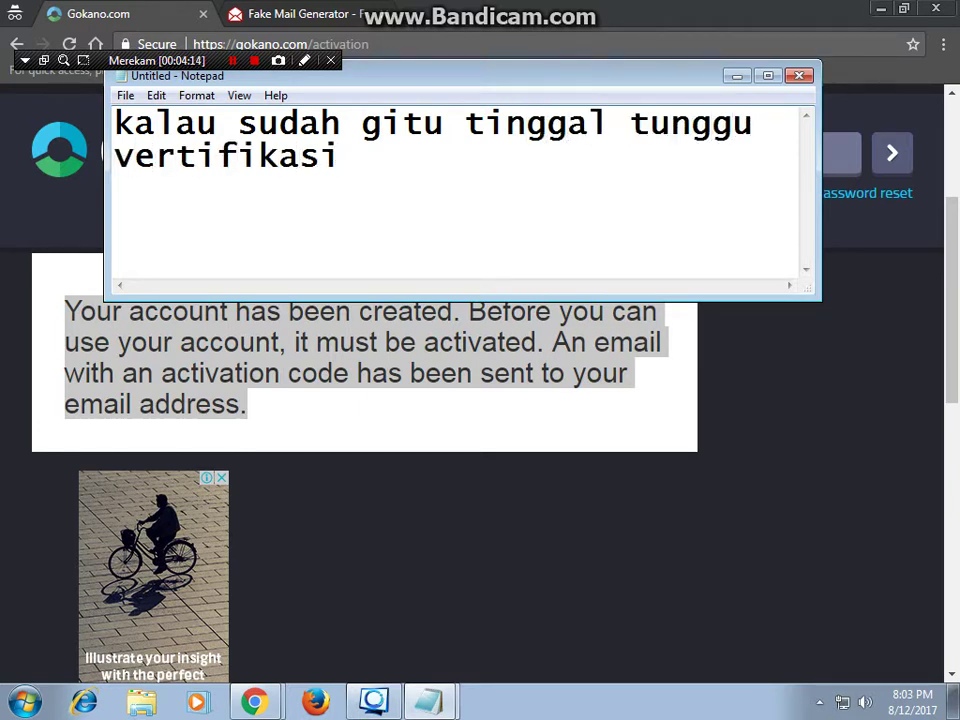
pyautogui.write(' ke email')
pyautogui.hotkey('alt', 'Tab')
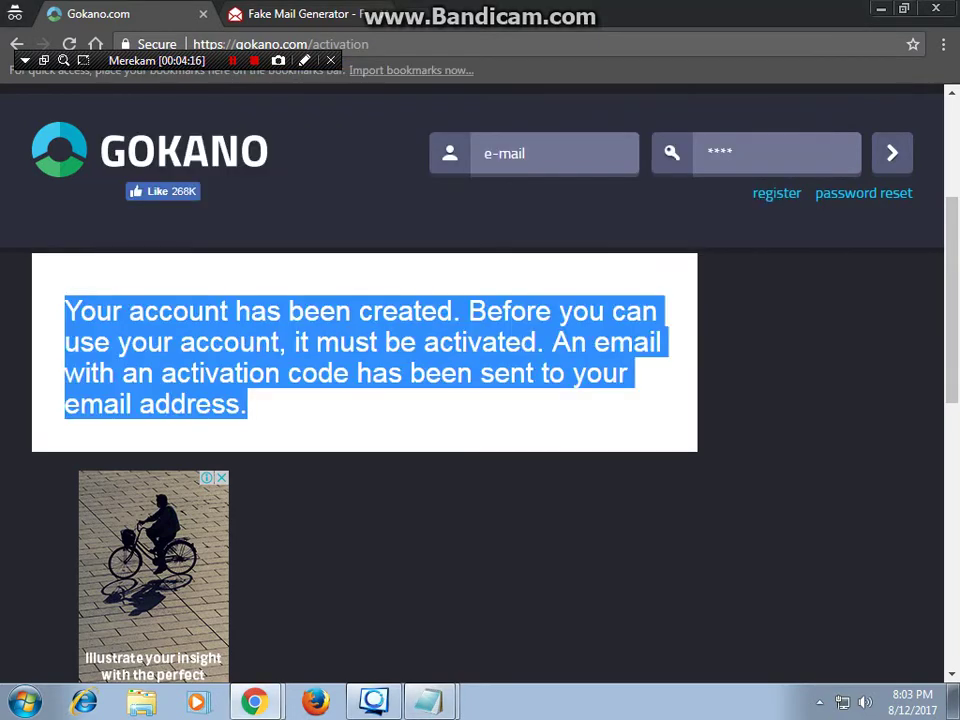
pyautogui.hotkey('alt', 'Tab')
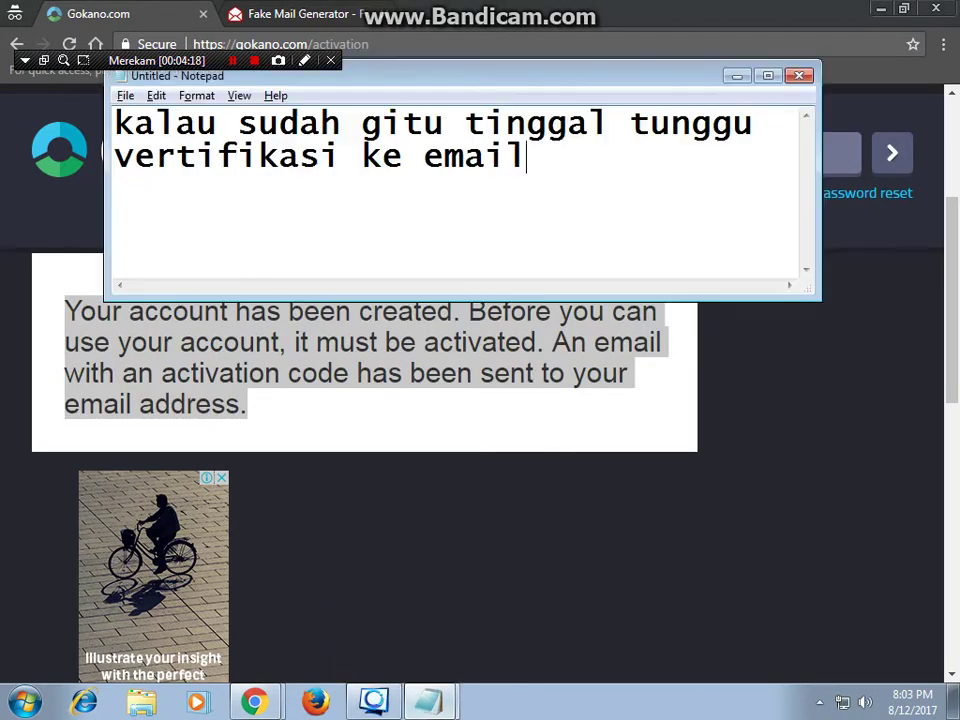
pyautogui.hotkey('alt', 'Tab')
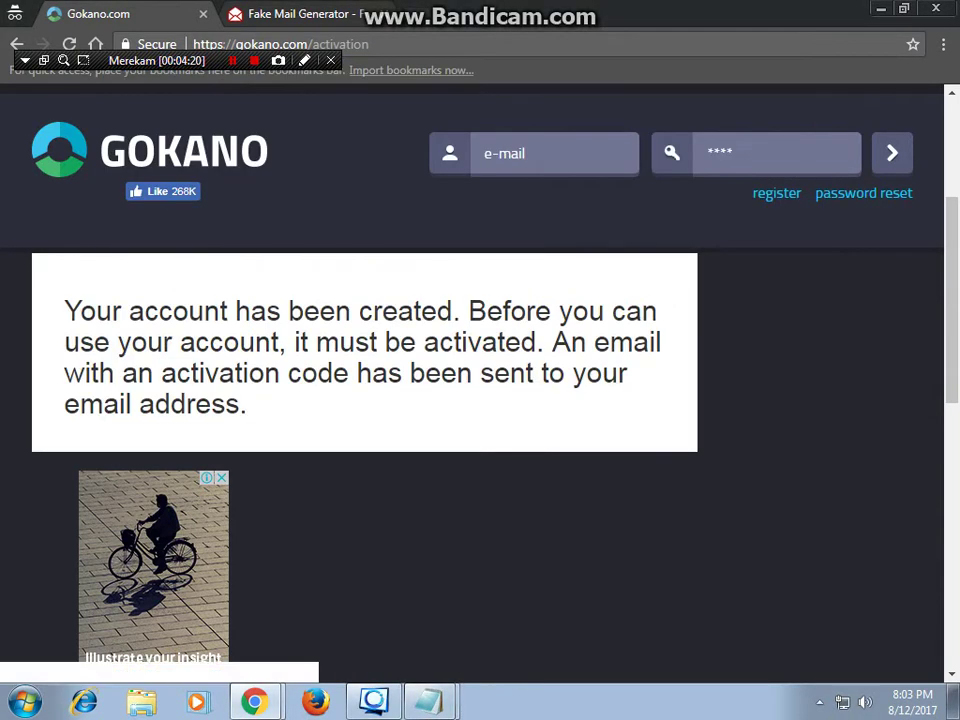
pyautogui.hotkey('ctrl', 'Tab')
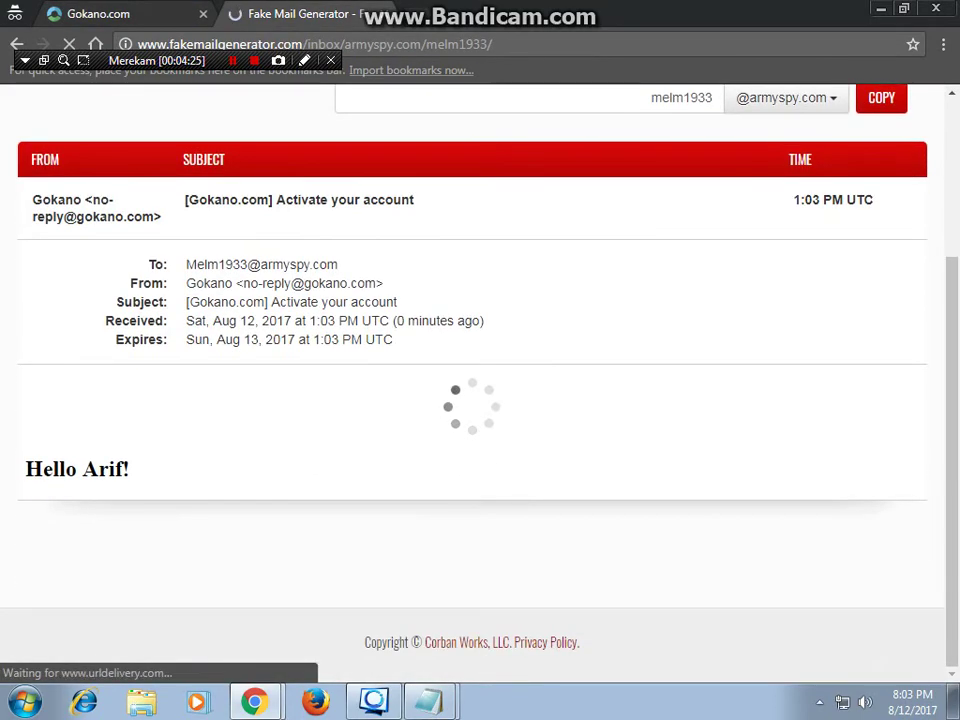
# - Follow the activation link in Gokano's e-mail, then close the old Gokano registration tab
pyautogui.moveTo(186, 264); pyautogui.dragTo(393, 339)
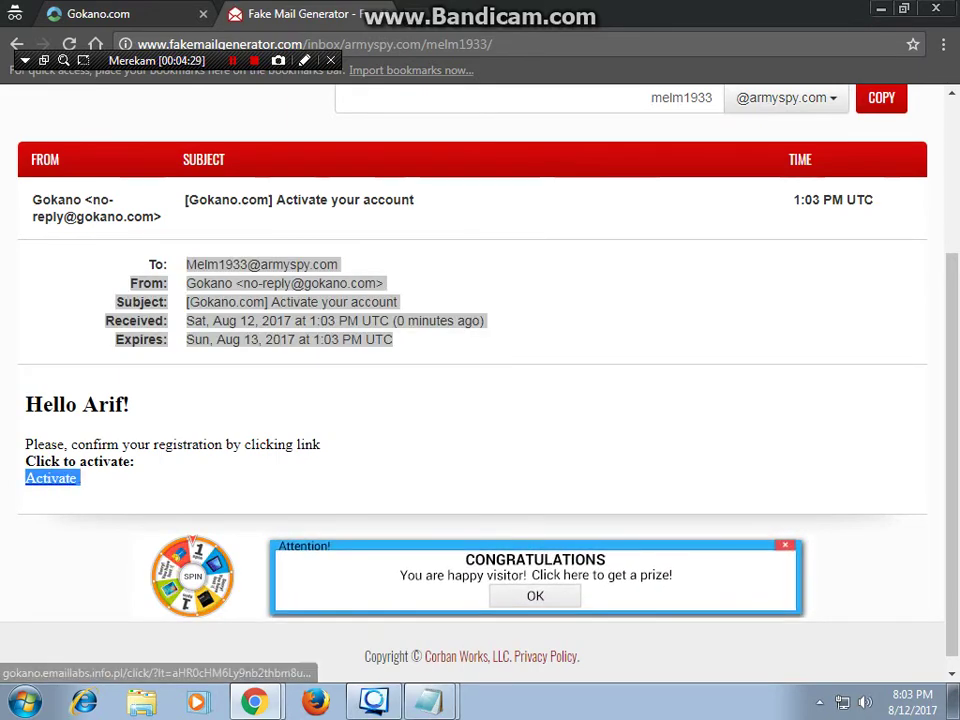
pyautogui.click(50, 478)
pyautogui.click(203, 14)
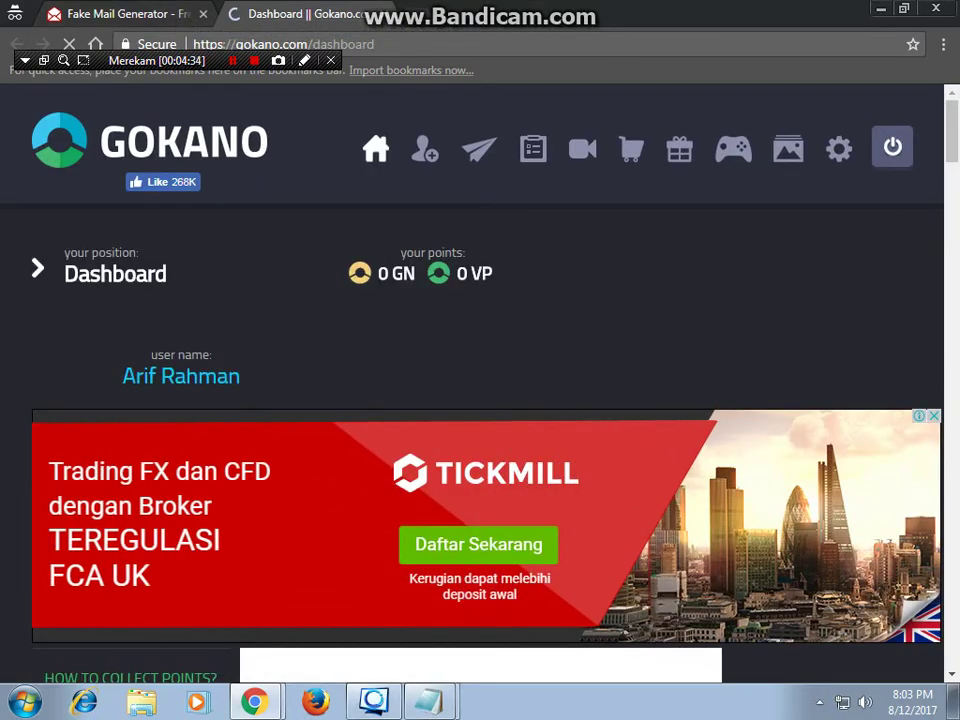
# - Collect the daily point so the balance shows 1 GN, then bring Notepad forward
pyautogui.scroll(-3, 480, 400)
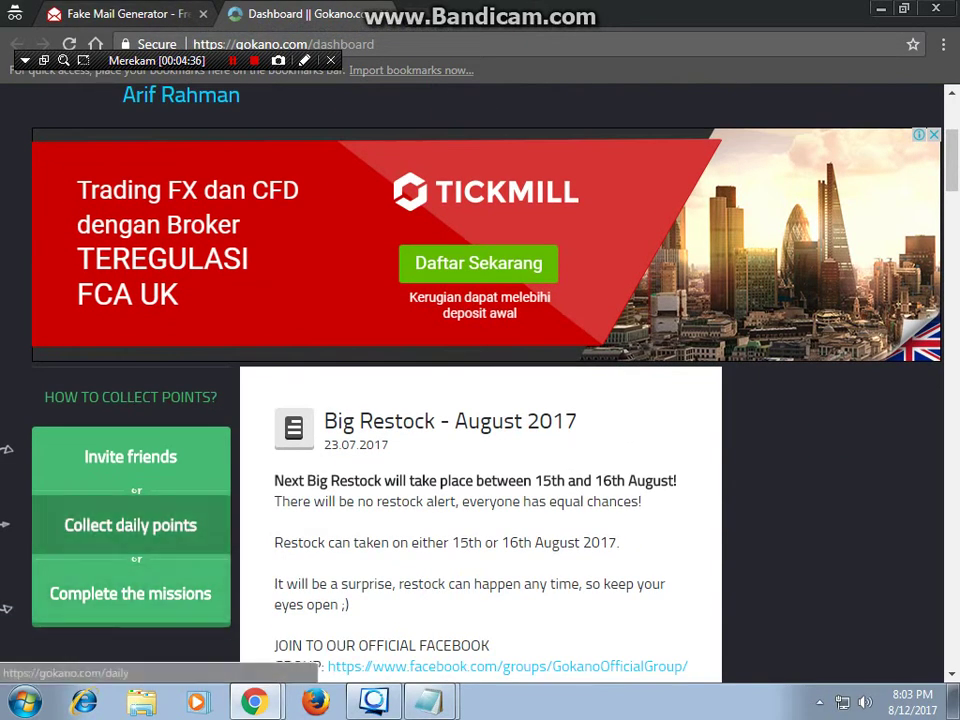
pyautogui.click(130, 525)
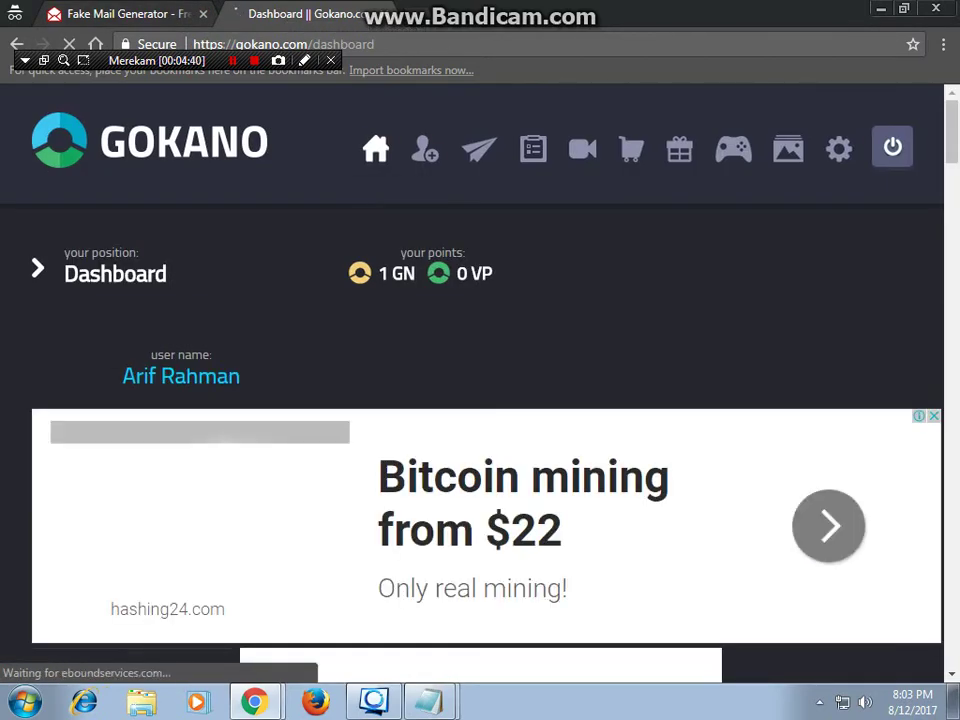
pyautogui.scroll(-5, 480, 400)
pyautogui.scroll(5, 375, 160)
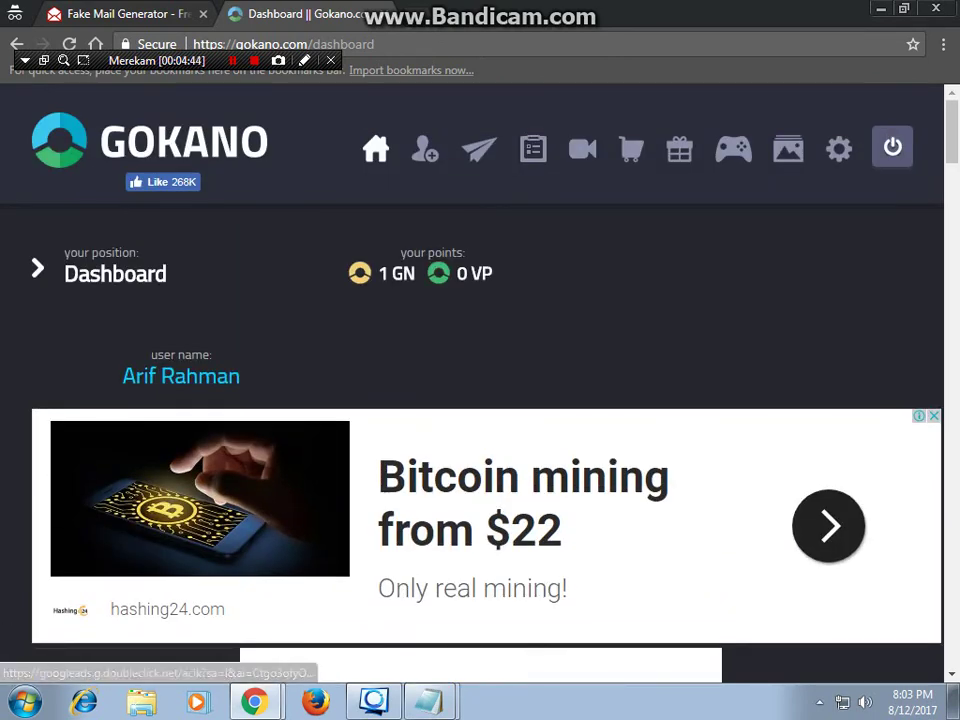
pyautogui.moveTo(430, 700)
pyautogui.click(427, 628)
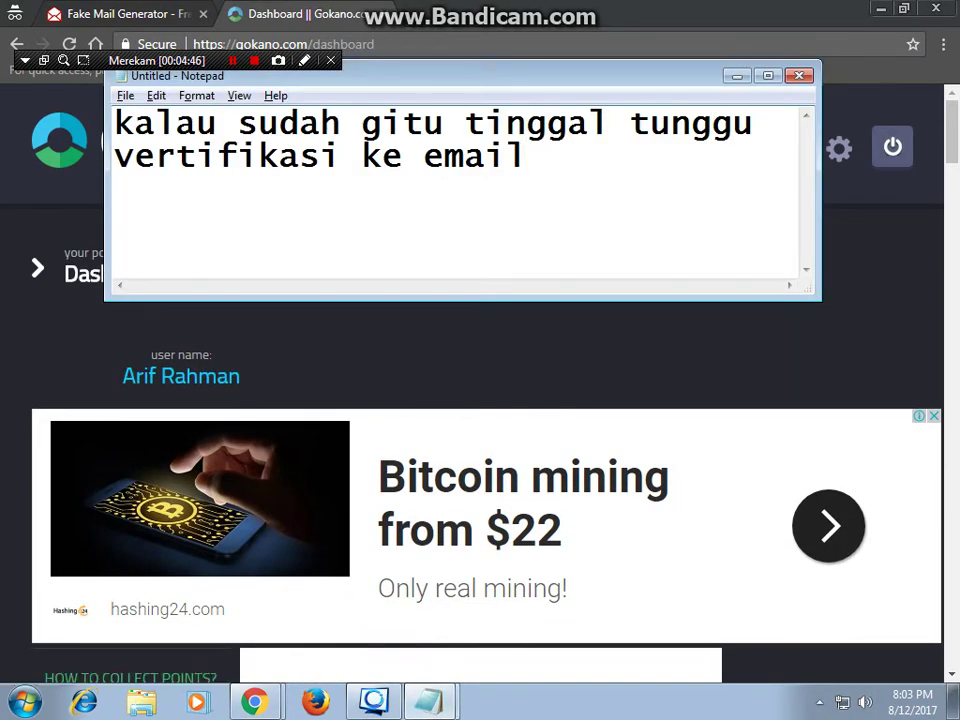
# - Replace the note with 'collect daily poin supaya tambah 1', fixing the 'suapa' typo
pyautogui.hotkey('ctrl', 'a')
pyautogui.write('setiap ')
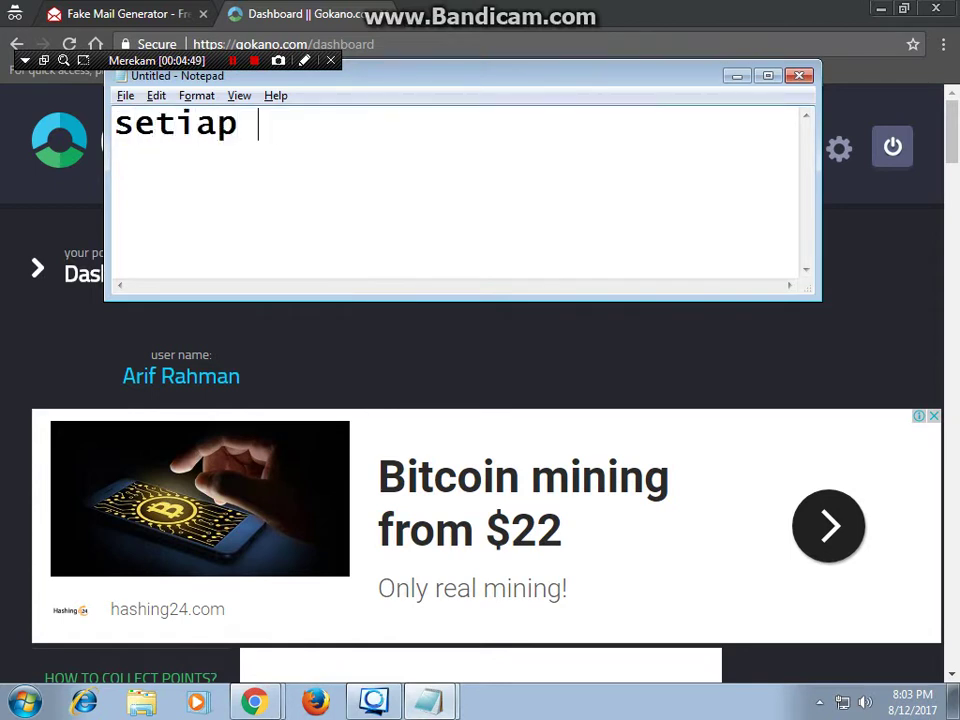
pyautogui.write('kali mendaftarlik col')
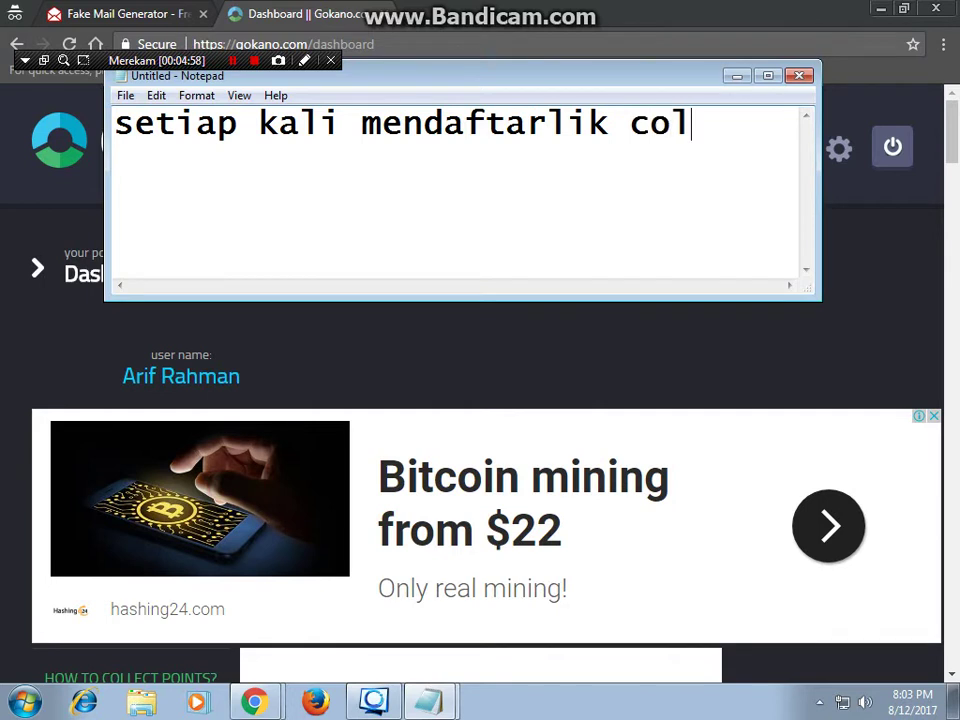
pyautogui.write('ect dai')
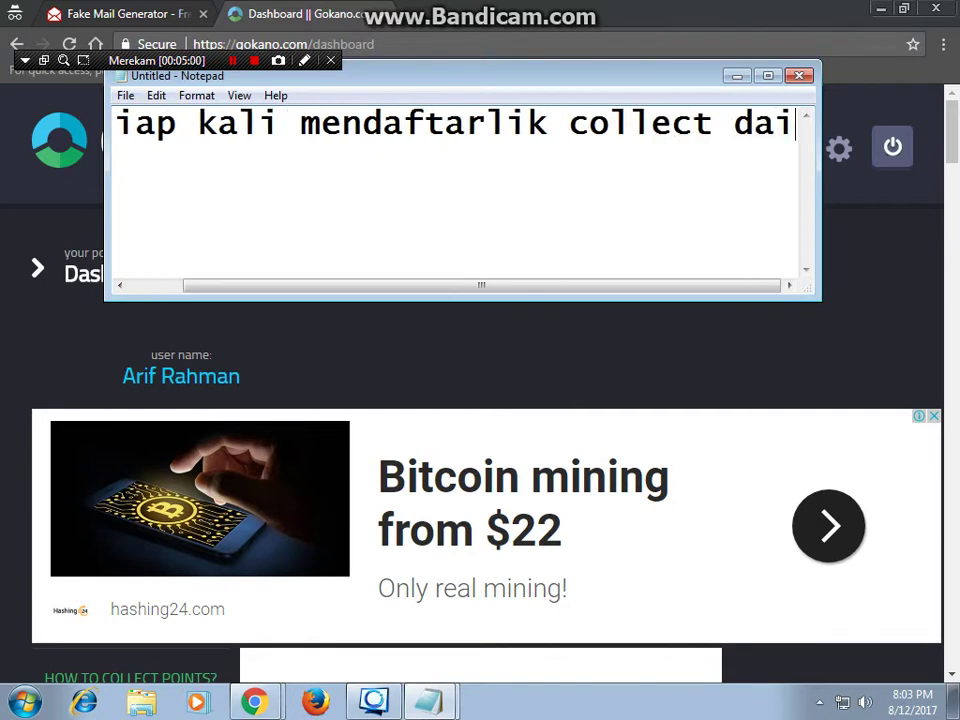
pyautogui.write('ly poin sua')
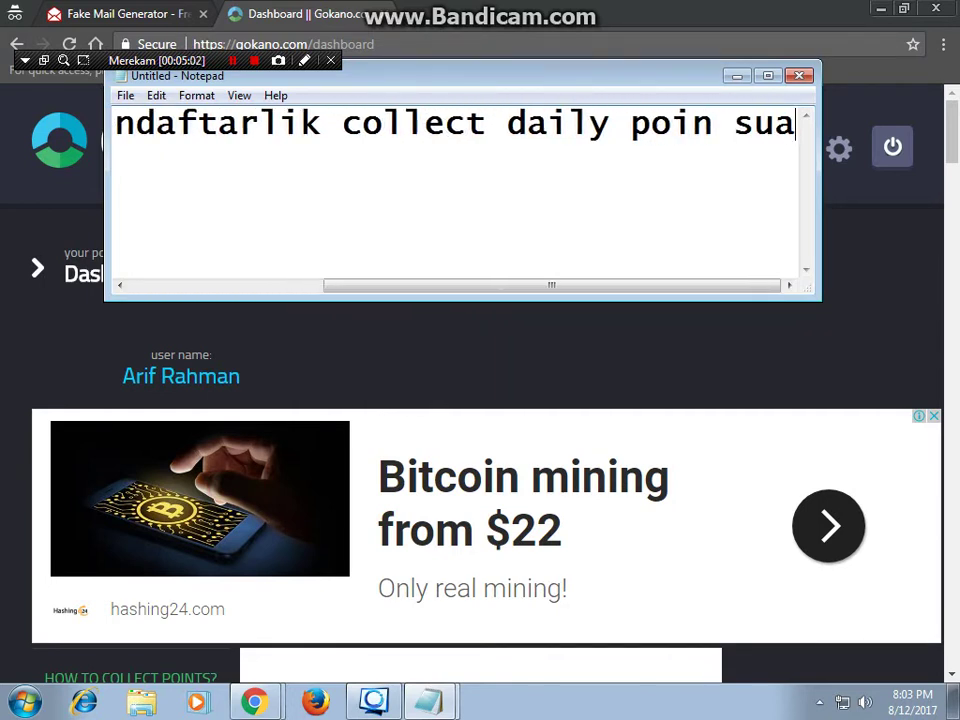
pyautogui.write('pa tambah 1')
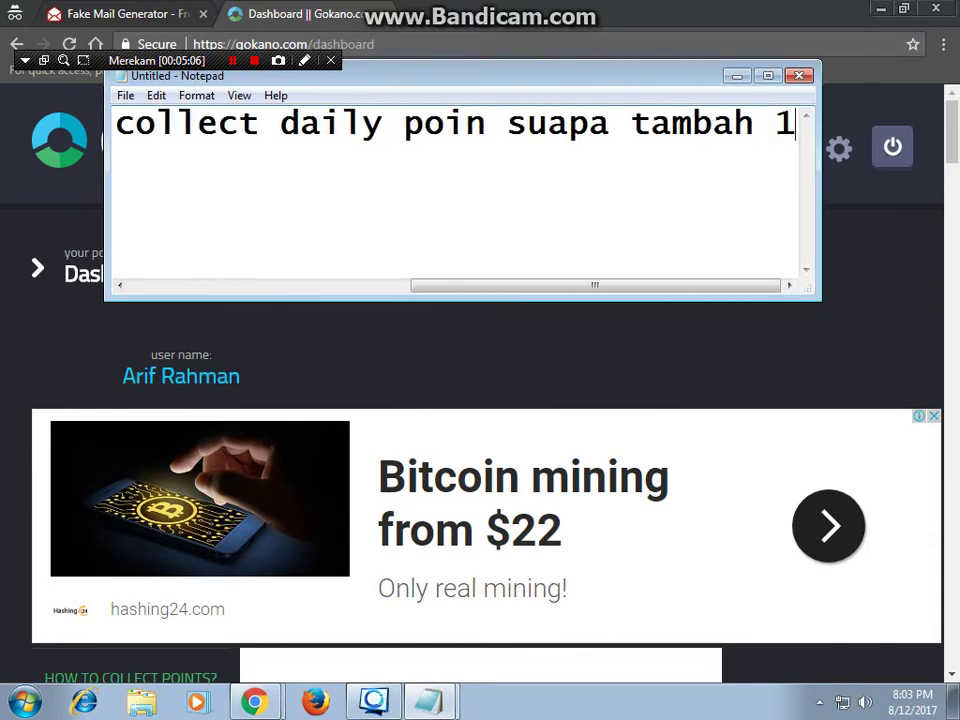
pyautogui.press('BackSpace')
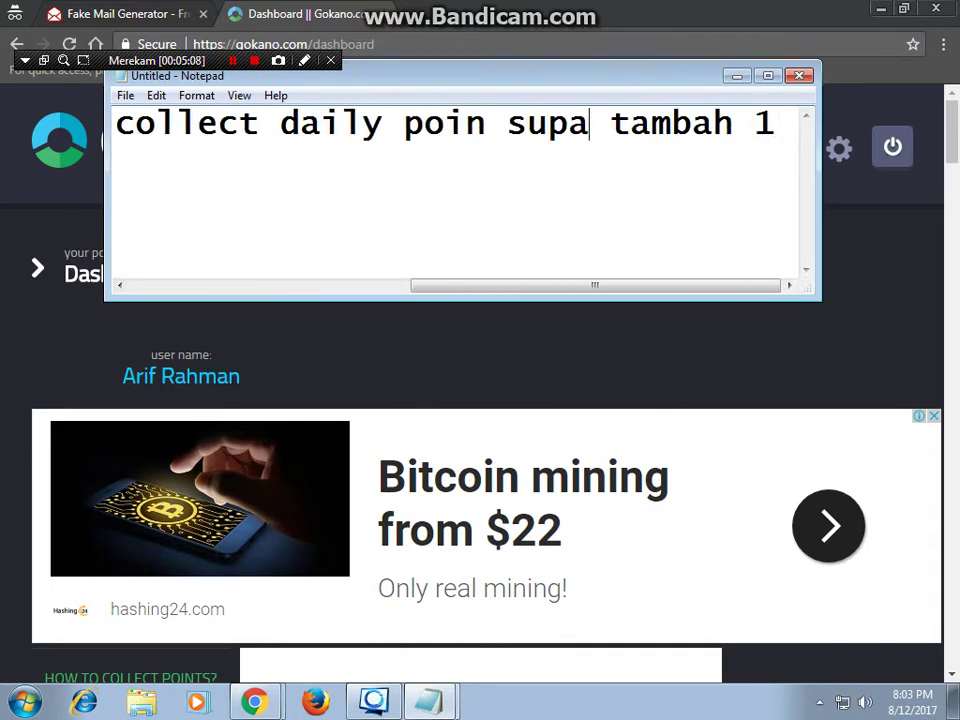
pyautogui.write('ya')
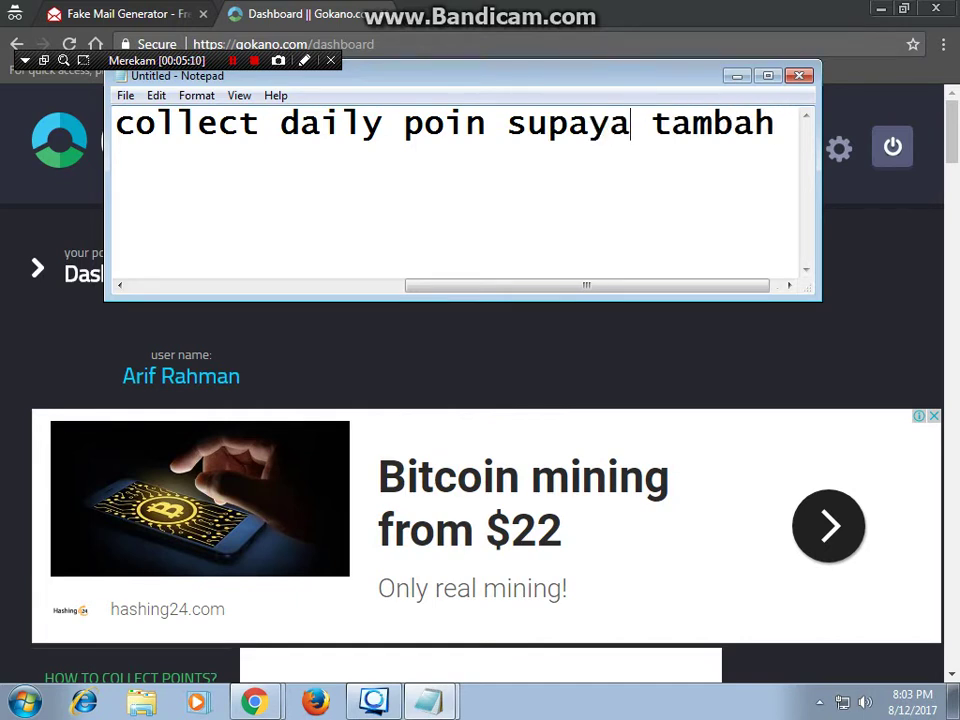
pyautogui.press('Right')
pyautogui.press('Right')
pyautogui.press('Right')
pyautogui.press('Right')
pyautogui.press('Right')
pyautogui.press('Right')
pyautogui.press('Right')
pyautogui.press('Right')
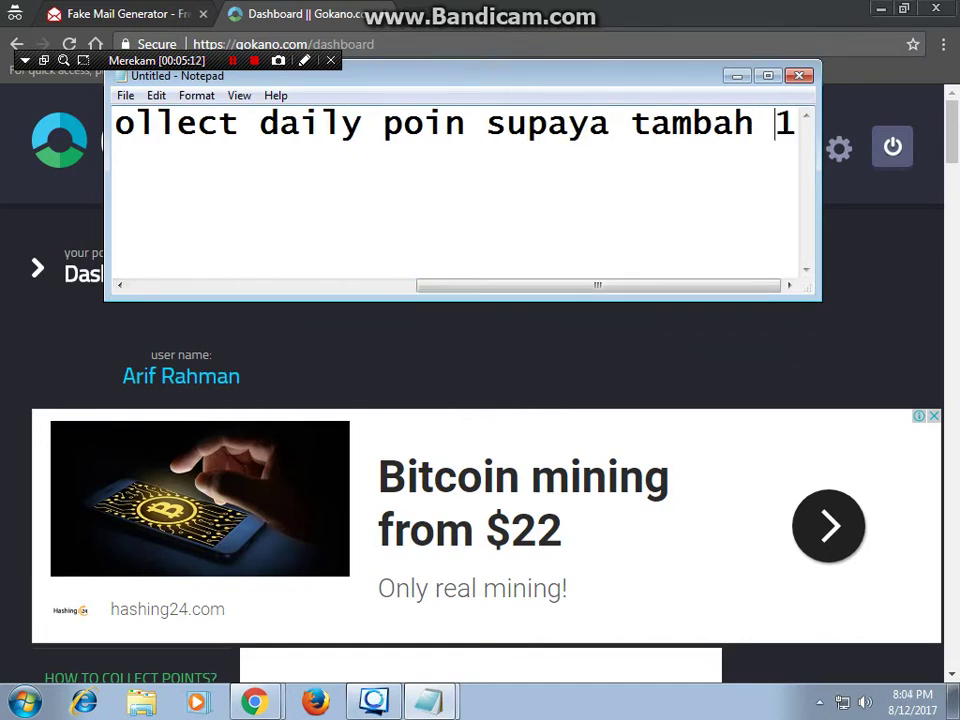
# - Switch back to the Gokano dashboard showing the 1 GN balance
pyautogui.hotkey('alt', 'Tab')
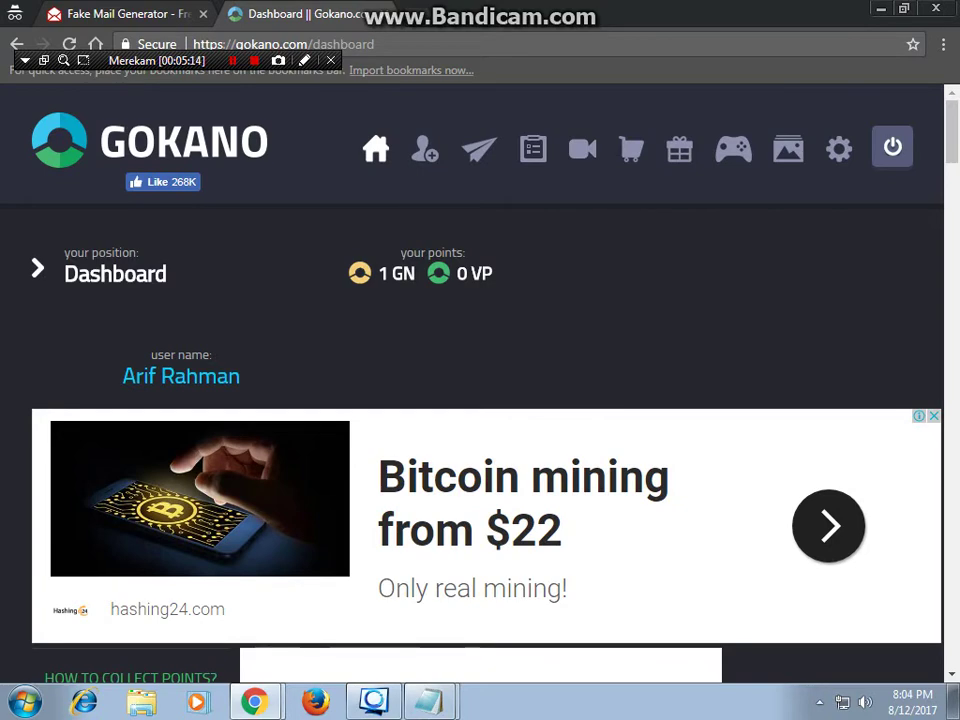
pyautogui.scroll(-3, 480, 400)
pyautogui.scroll(3, 480, 400)
# - Bring Notepad forward and replace its text with 'kumpulkan banyak poin untuk menukar dengan paypal'
pyautogui.click(373, 701)
pyautogui.click(420, 658)
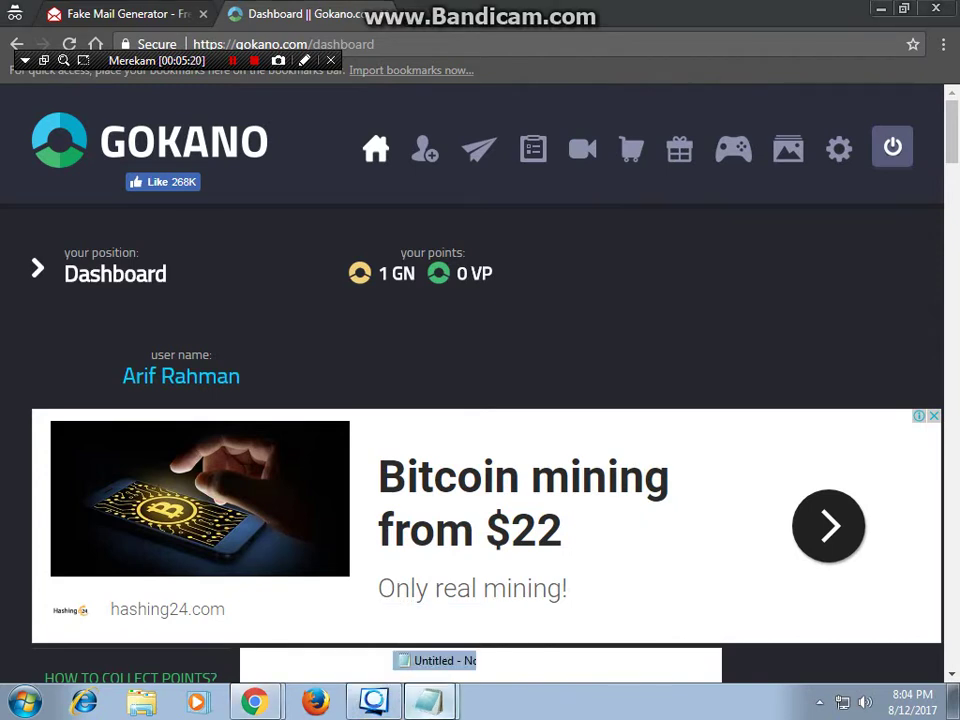
pyautogui.hotkey('ctrl', 'a')
pyautogui.write('kump')
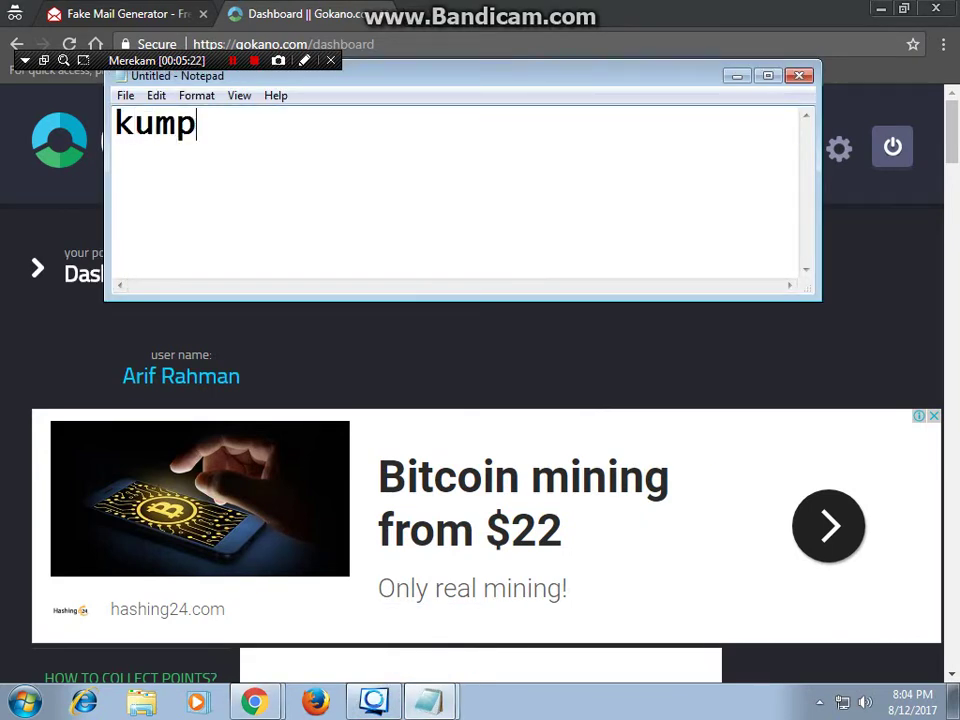
pyautogui.write('ulkan banyak p')
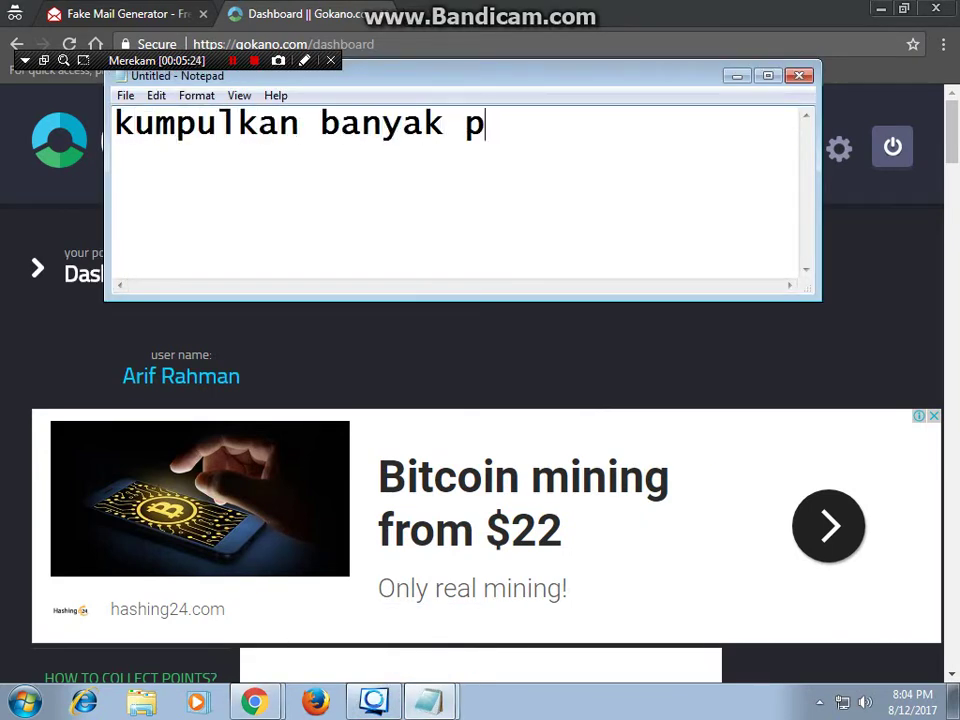
pyautogui.write('oin untuk m')
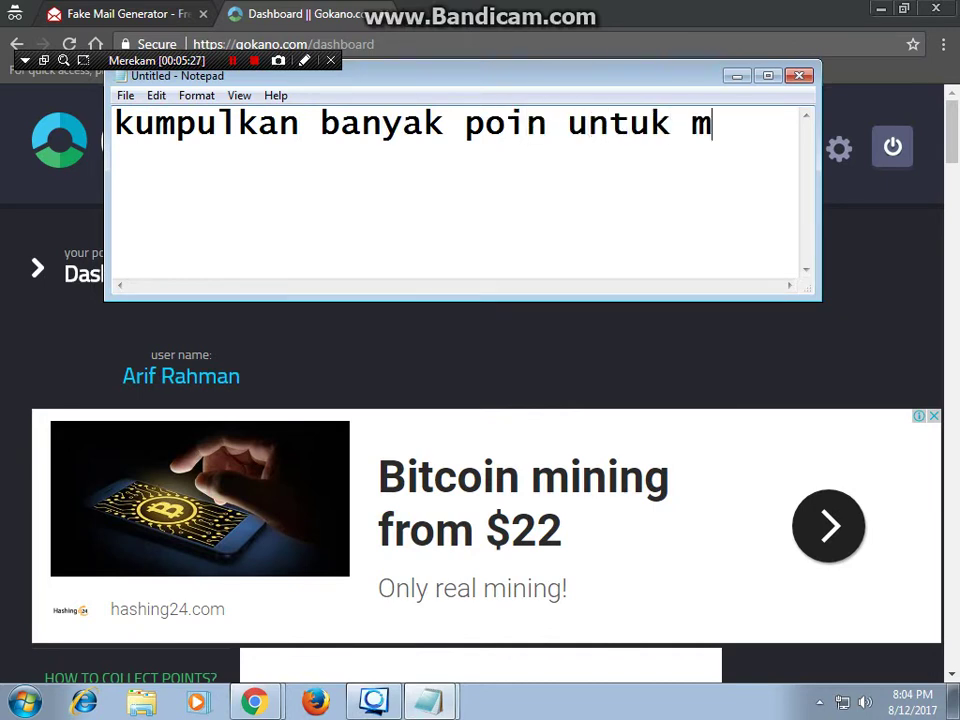
pyautogui.write('enukar dengan ')
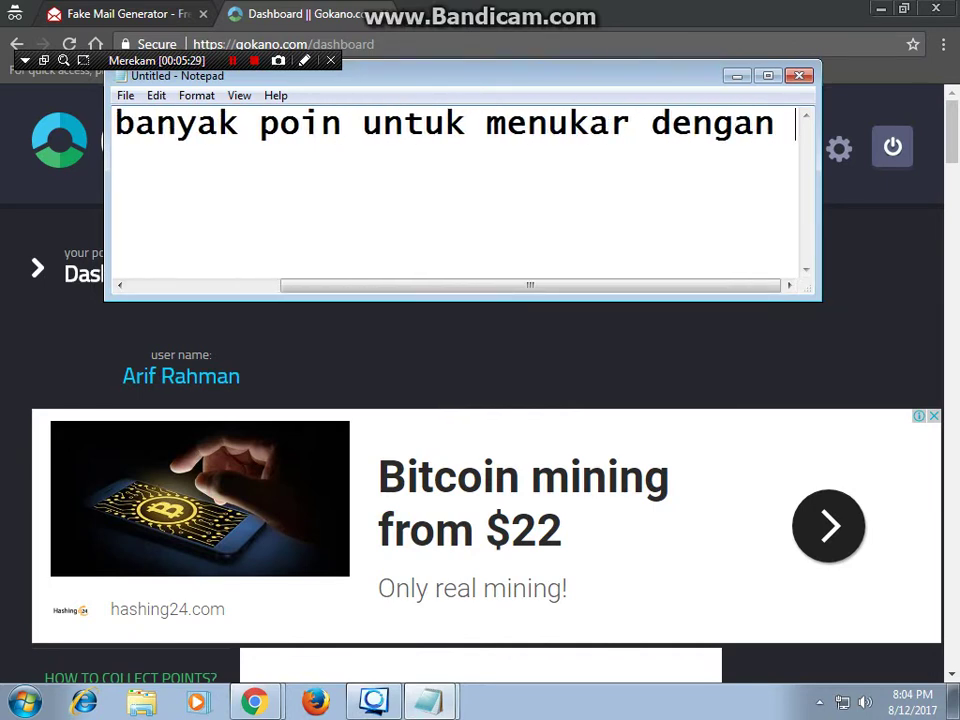
pyautogui.write('paypal')
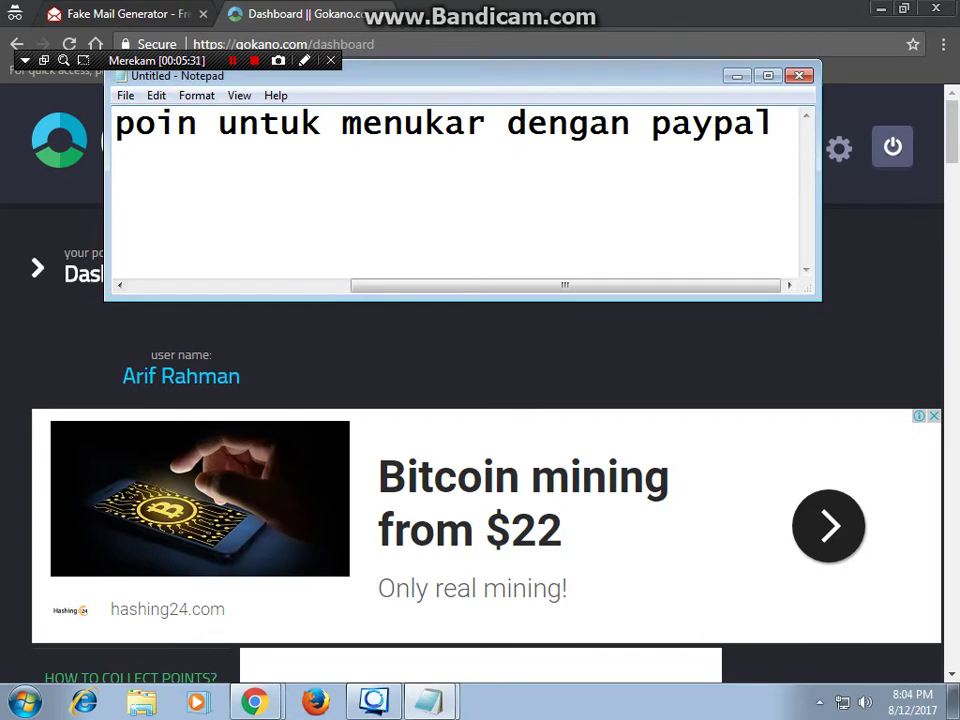
# - Minimize Notepad and open Gokano's Prizes page, scrolling to the Gift Cards category
pyautogui.click(737, 76)
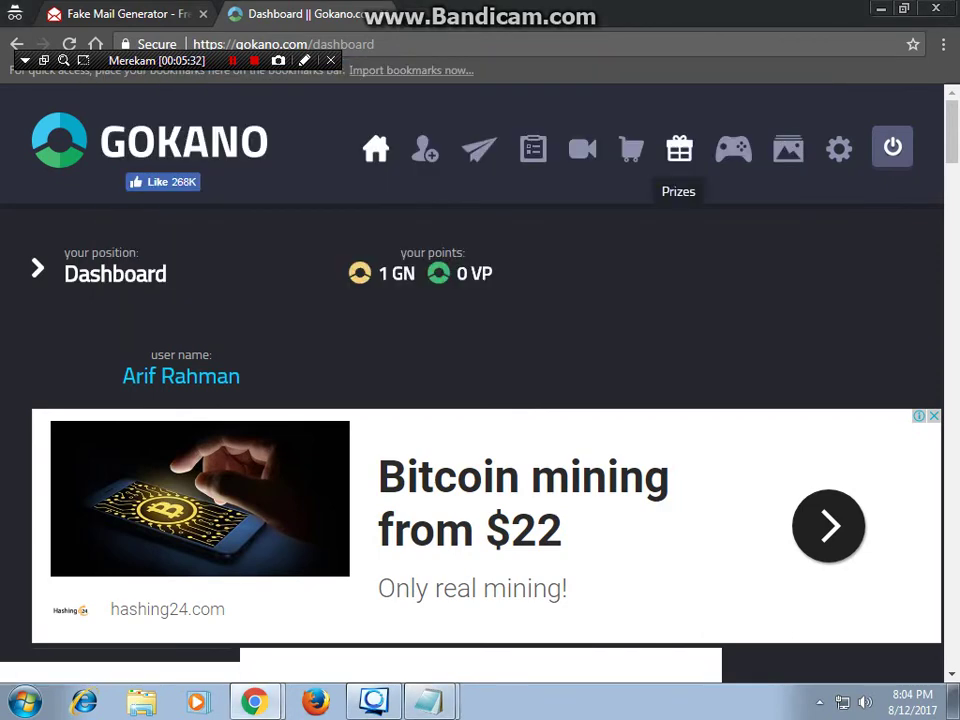
pyautogui.click(679, 150)
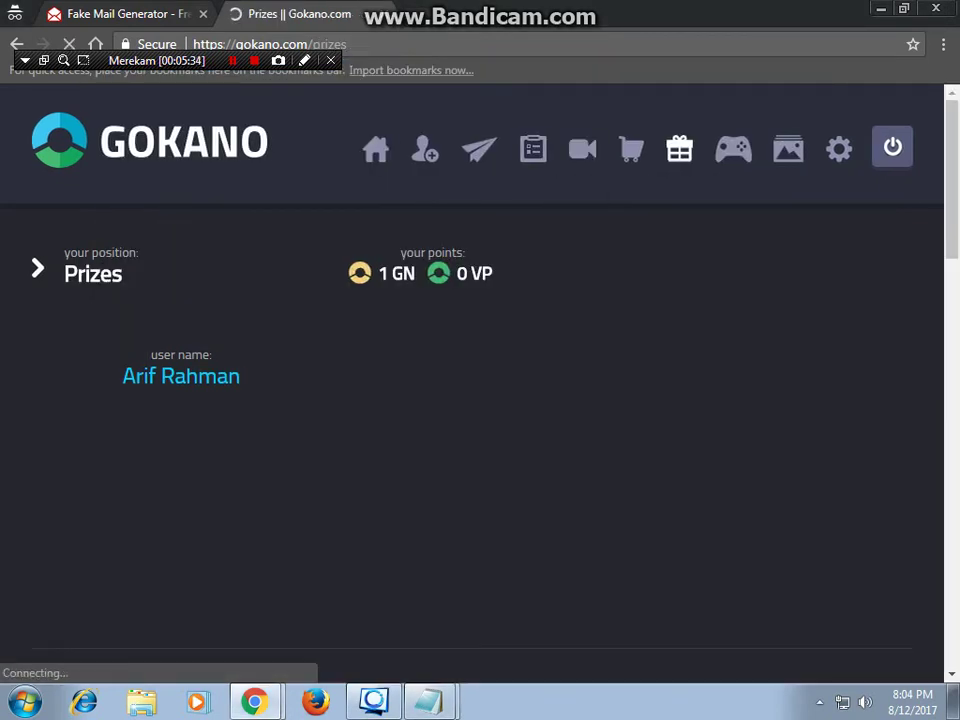
pyautogui.scroll(-5, 679, 150)
pyautogui.scroll(-3, 172, 600)
pyautogui.scroll(3, 172, 600)
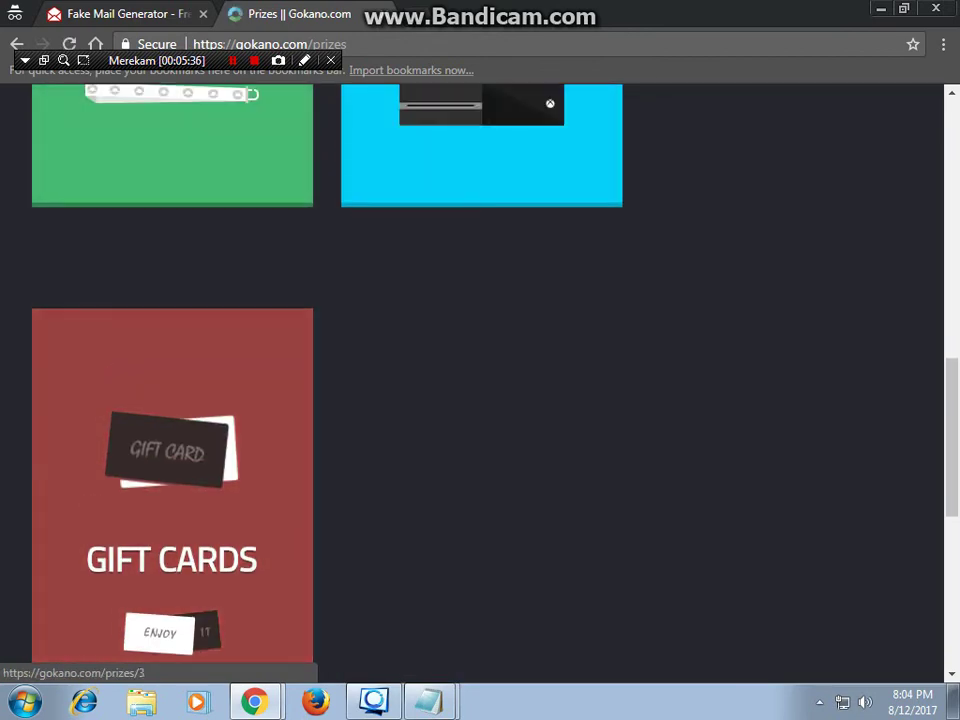
pyautogui.scroll(-3, 172, 600)
# - Open Gift Cards and scroll through the PayPal prize tiles and their GN costs
pyautogui.click(172, 600)
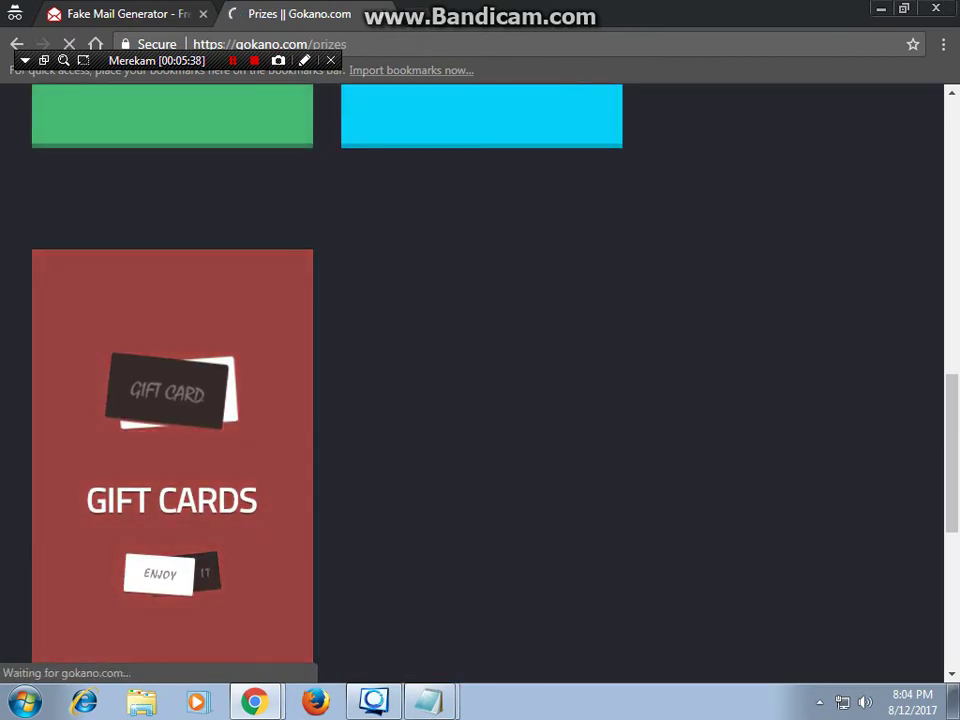
pyautogui.scroll(-20, 480, 380)
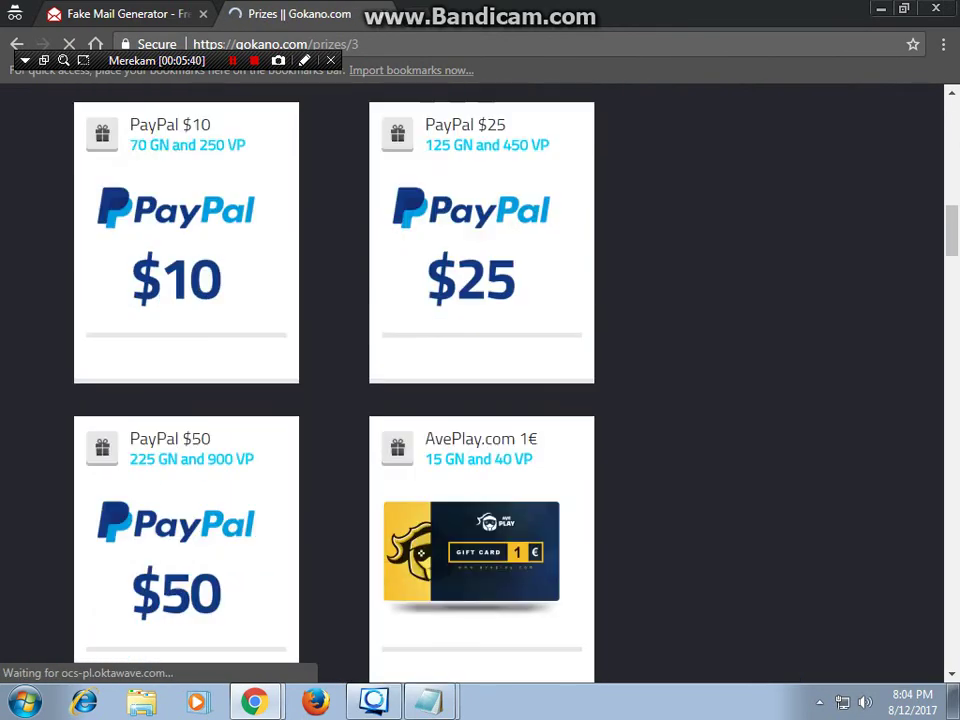
pyautogui.scroll(-20, 480, 380)
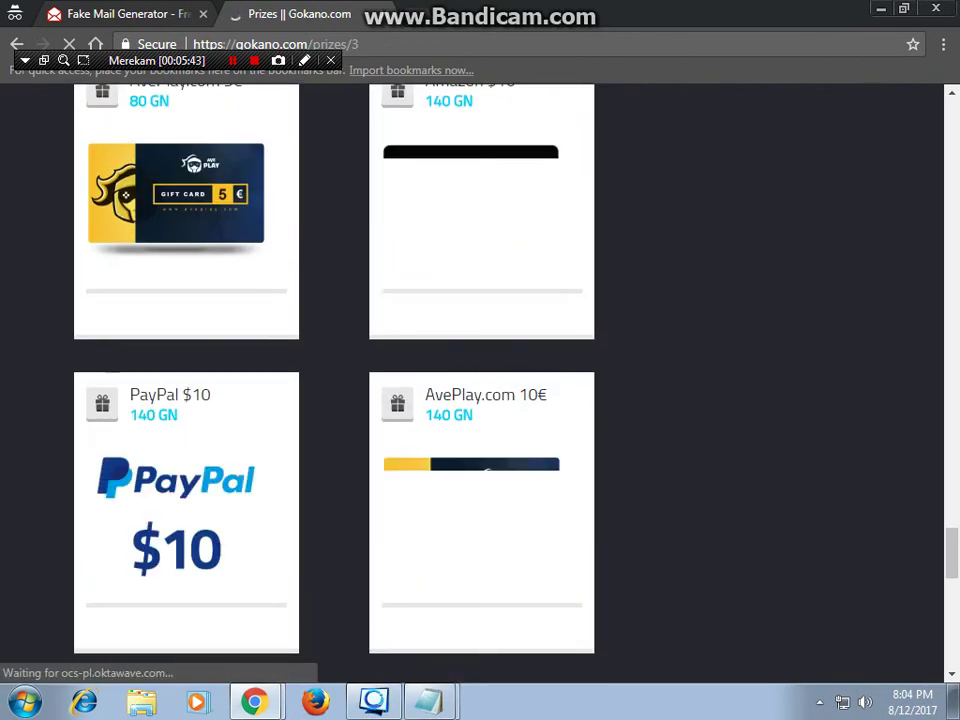